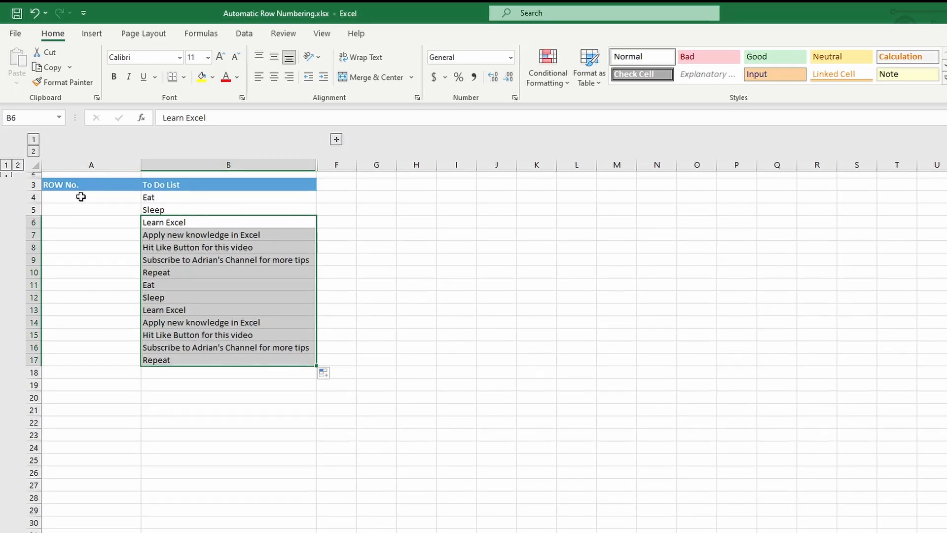
Step: Enter 1 in A4 and 2 in A5, then fill the pattern down to A17
click(81, 197)
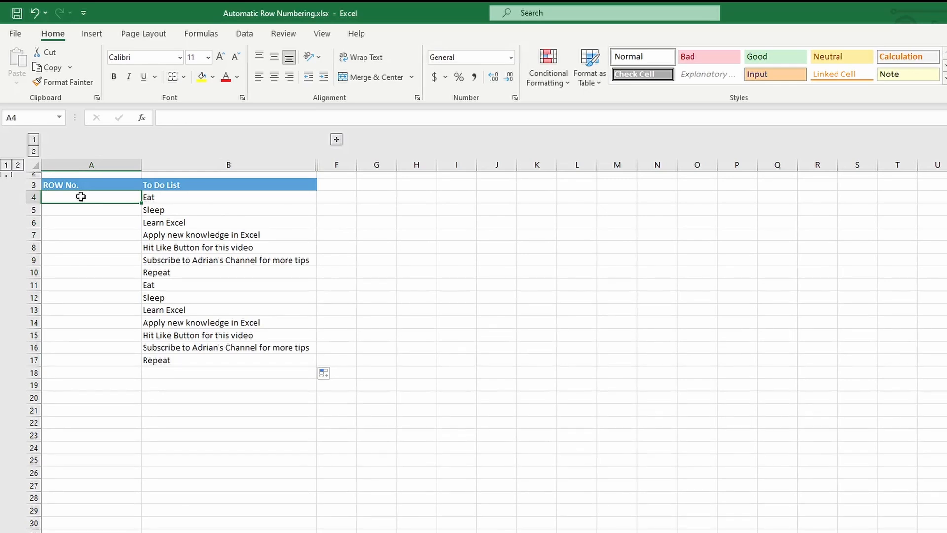
text(1)
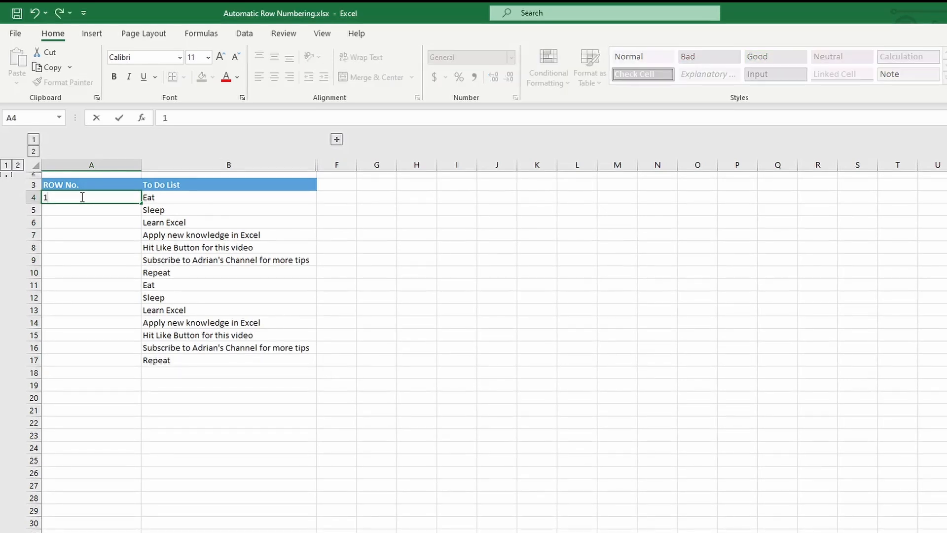
key(Return)
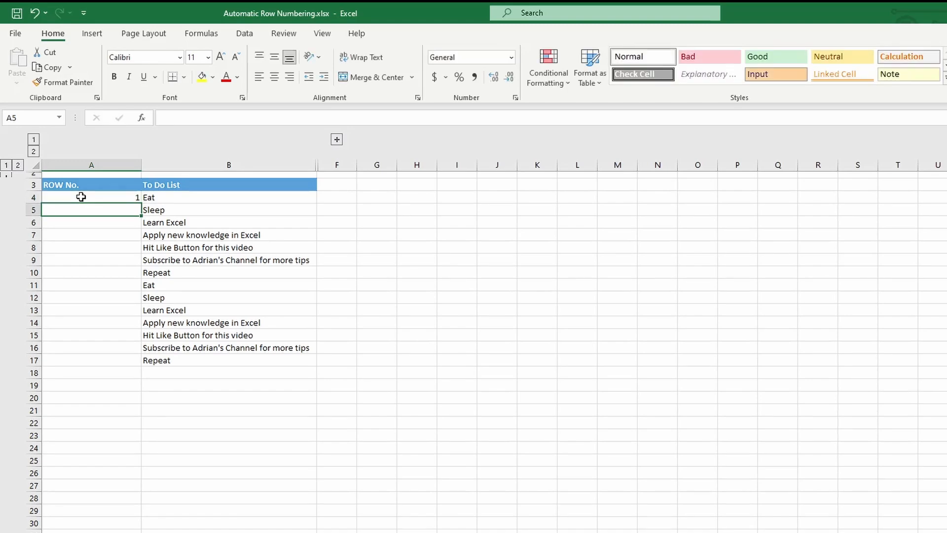
text(2)
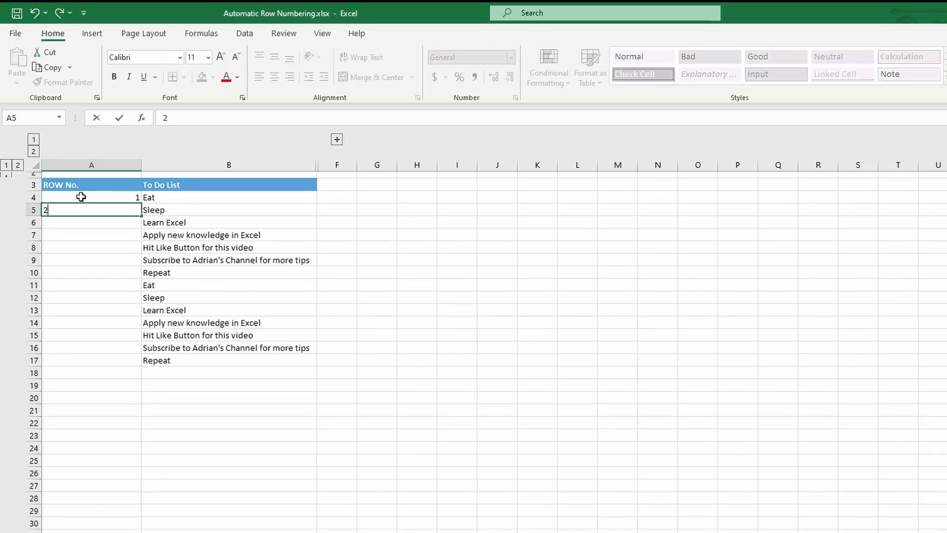
key(Return)
click(113, 201)
drag(113, 201, 115, 207)
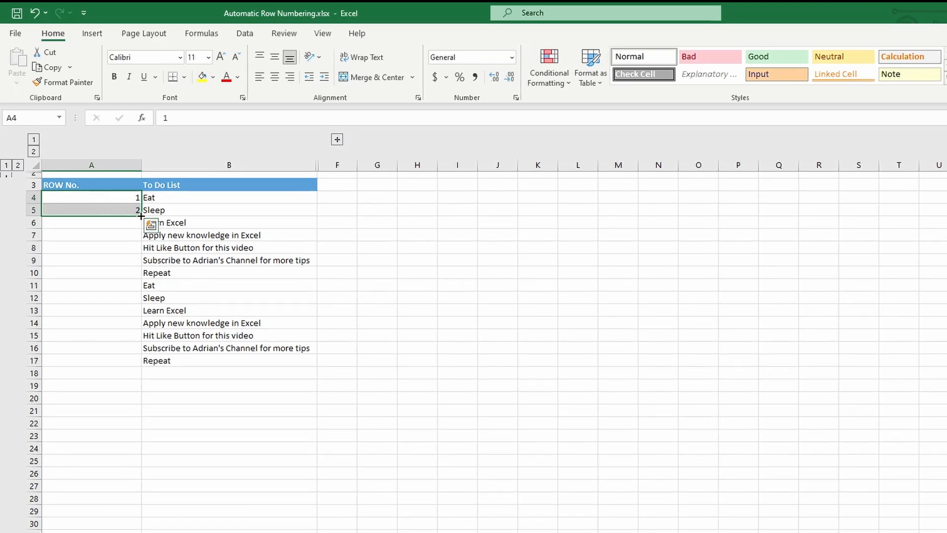
drag(141, 215, 141, 364)
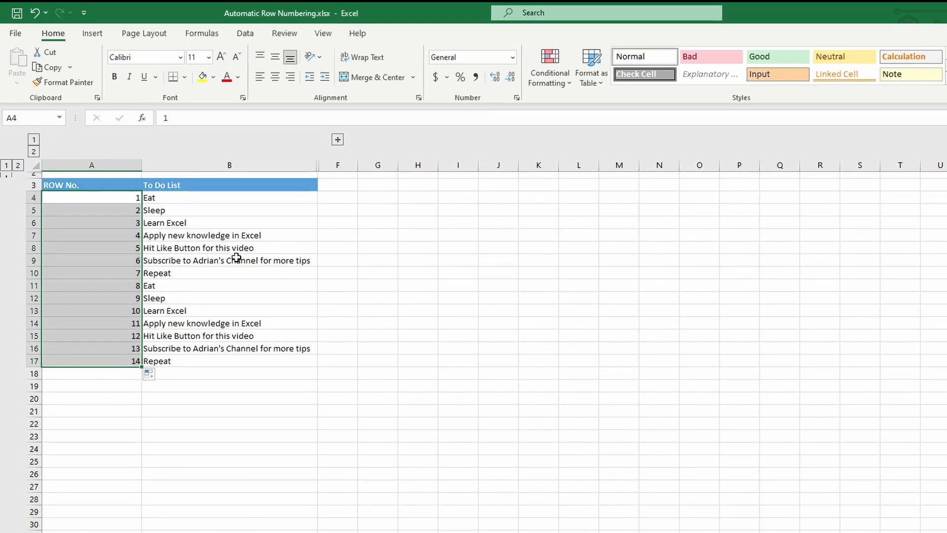
Step: Clear A4:A17, enter a single 1 in A4, and fill a 1–14 series down to A17
key(Delete)
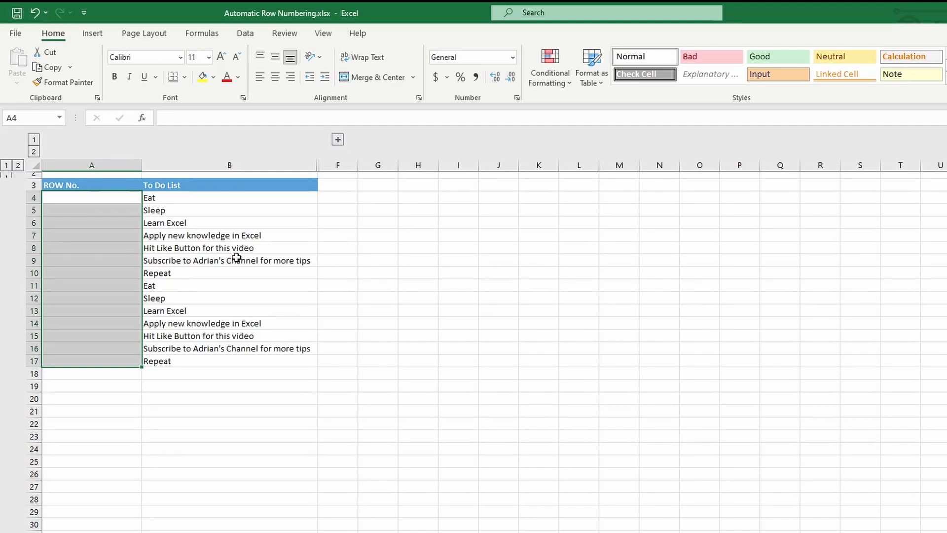
click(127, 198)
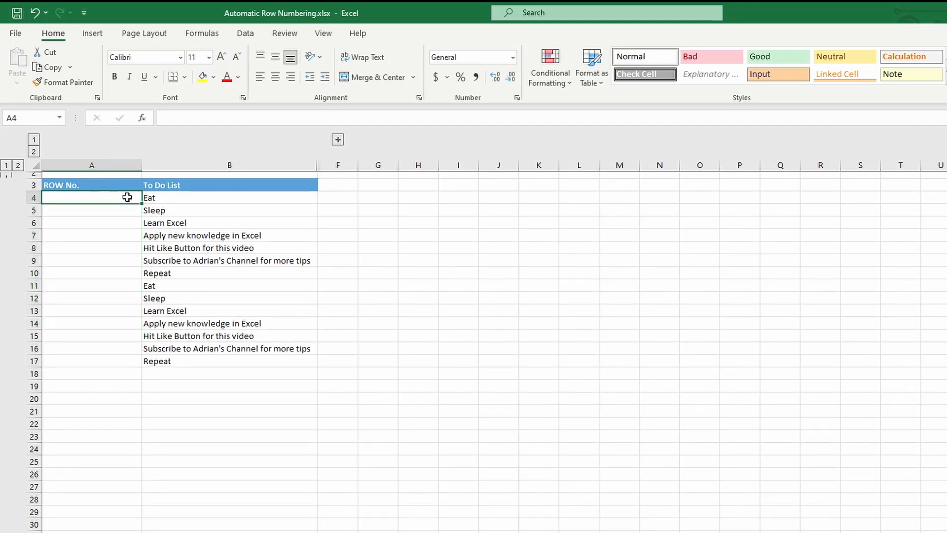
text(1)
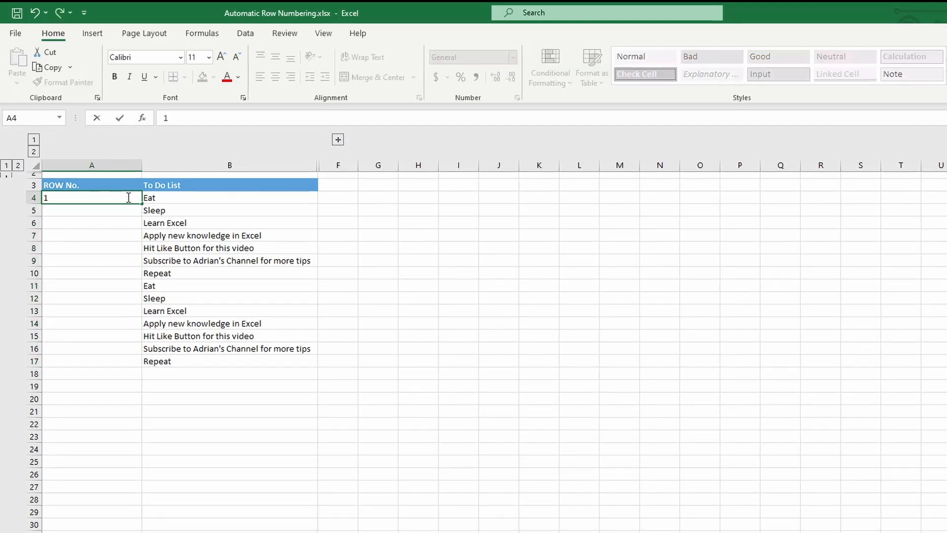
key(Tab)
click(130, 197)
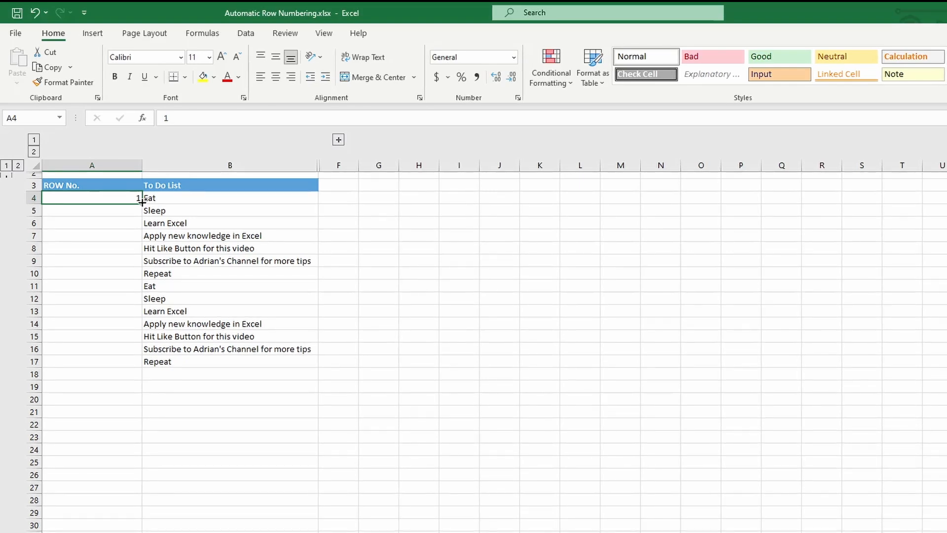
drag(142, 202, 133, 369)
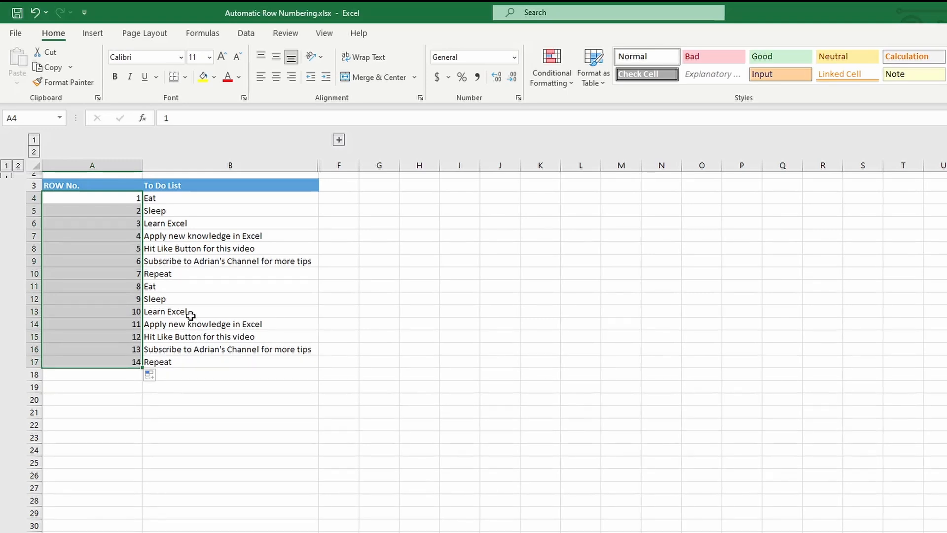
click(32, 261)
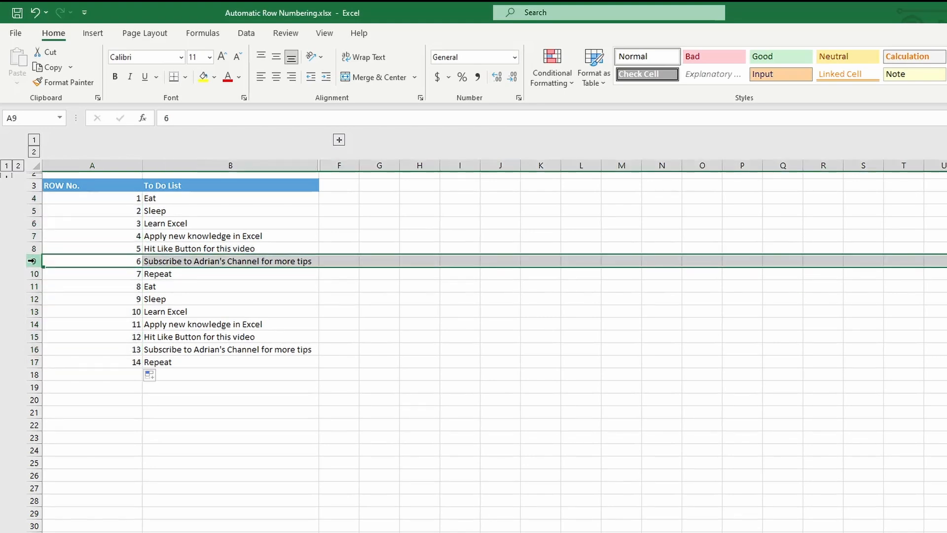
right_click(31, 261)
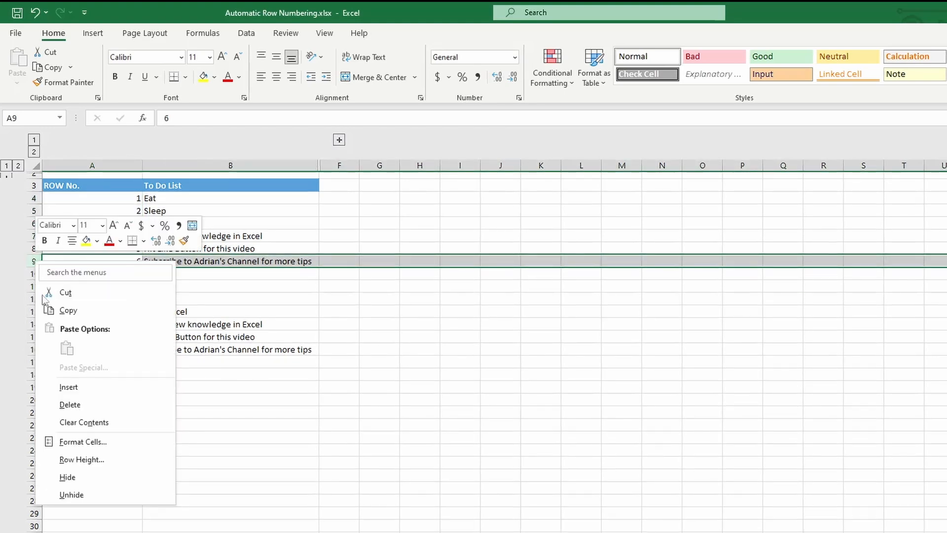
click(73, 385)
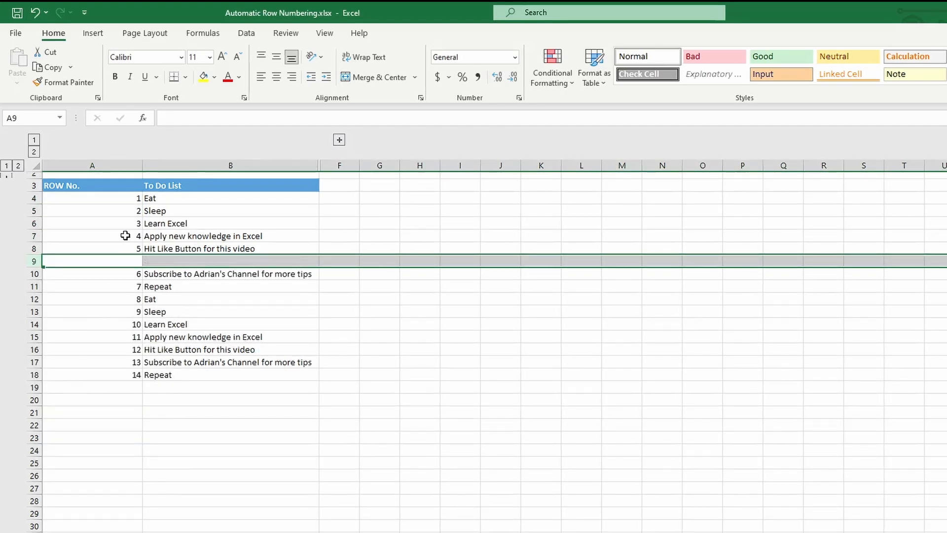
drag(133, 202, 127, 247)
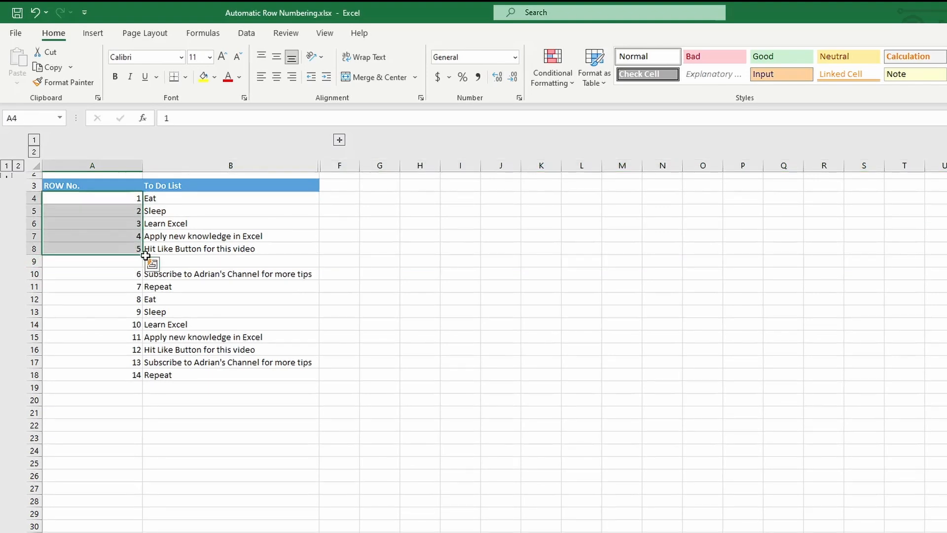
click(128, 207)
drag(126, 198, 137, 381)
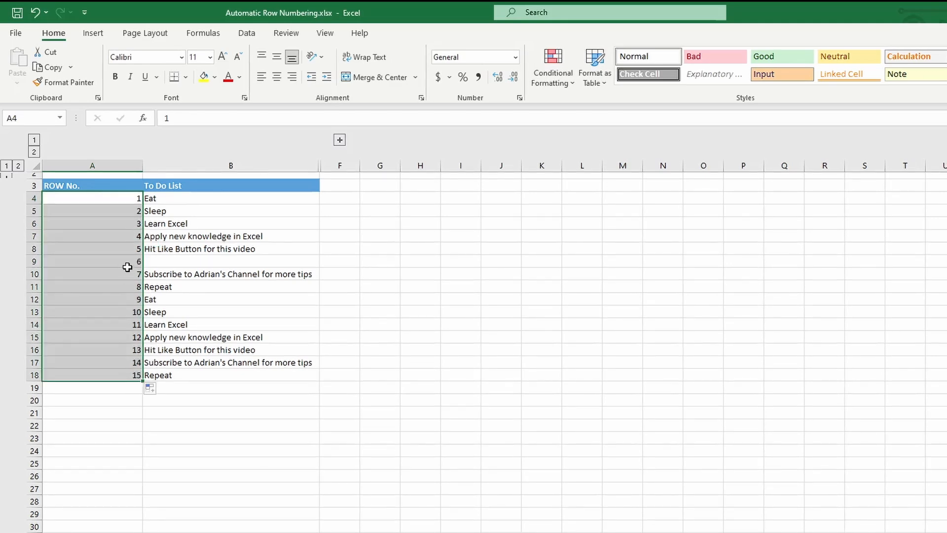
click(32, 260)
right_click(32, 261)
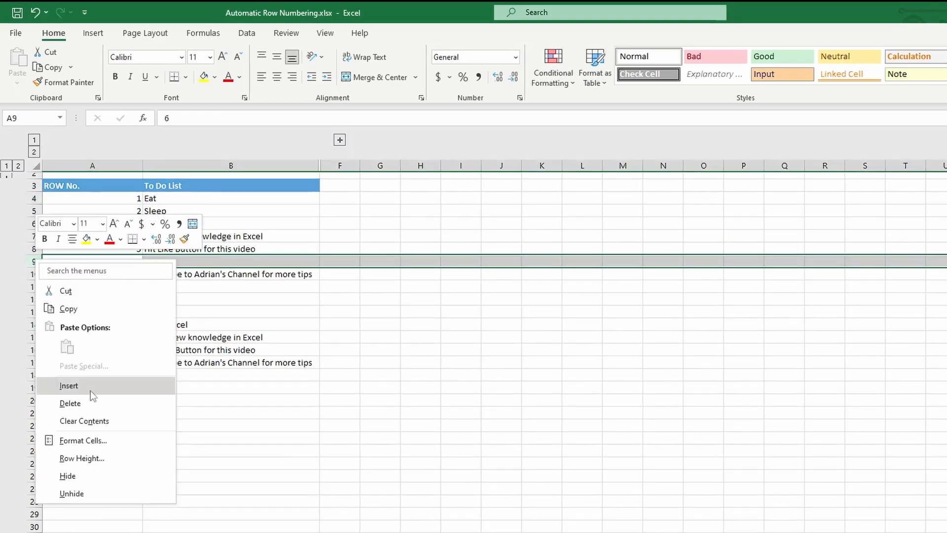
click(85, 403)
drag(127, 197, 138, 362)
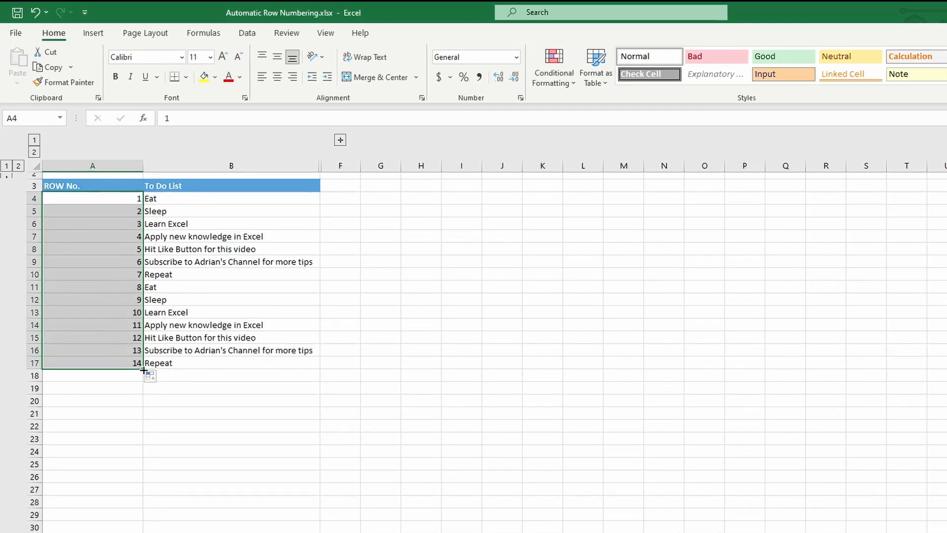
Step: Undo an over-long number fill, then delete the numbers in A4:A17
drag(142, 370, 123, 531)
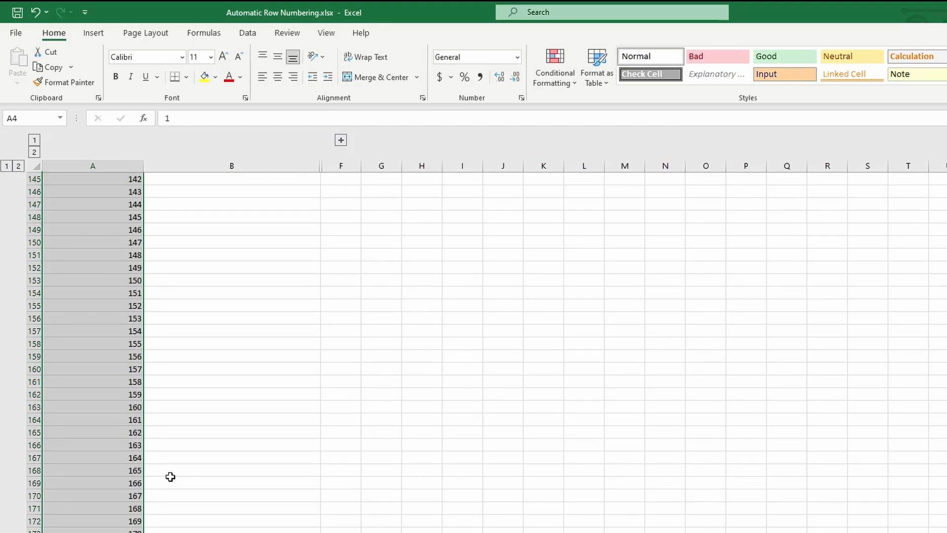
key(ctrl+z)
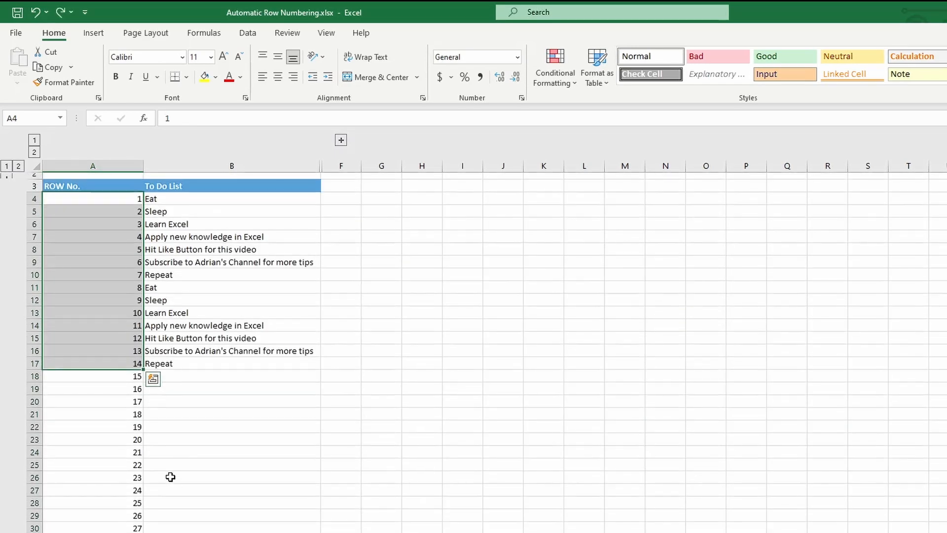
click(124, 248)
drag(114, 200, 113, 360)
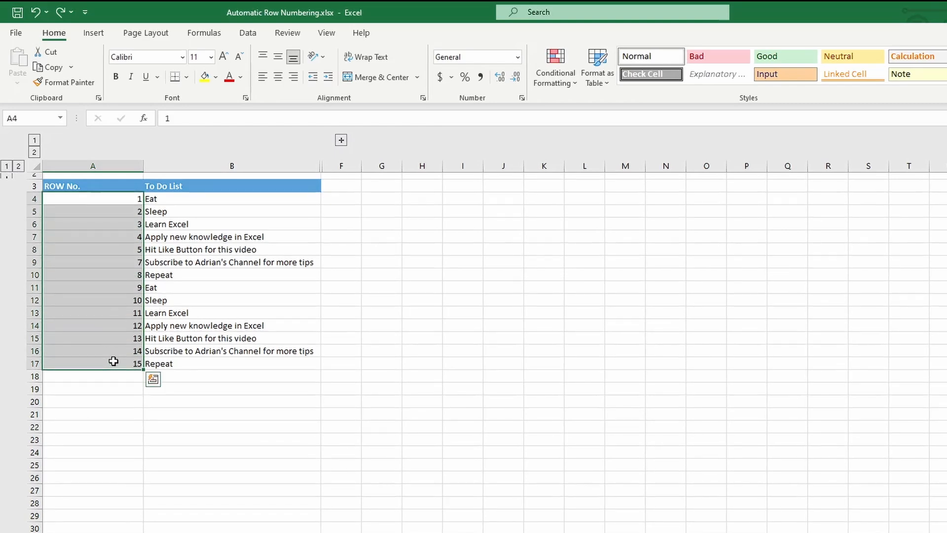
key(Delete)
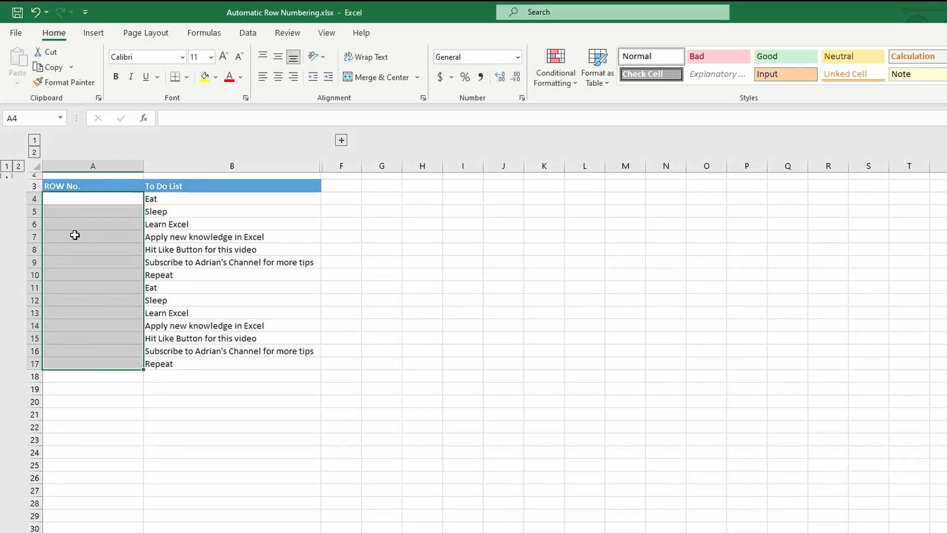
click(71, 201)
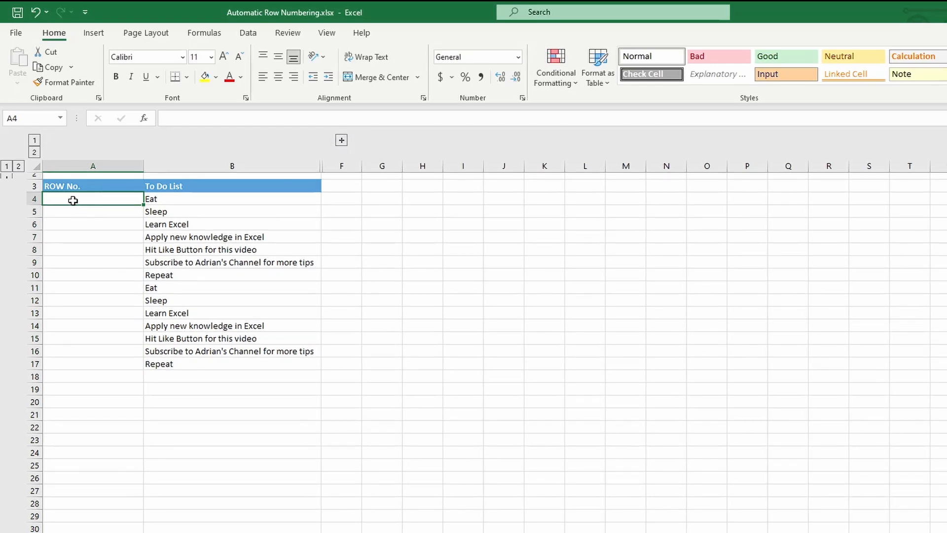
drag(180, 197, 181, 362)
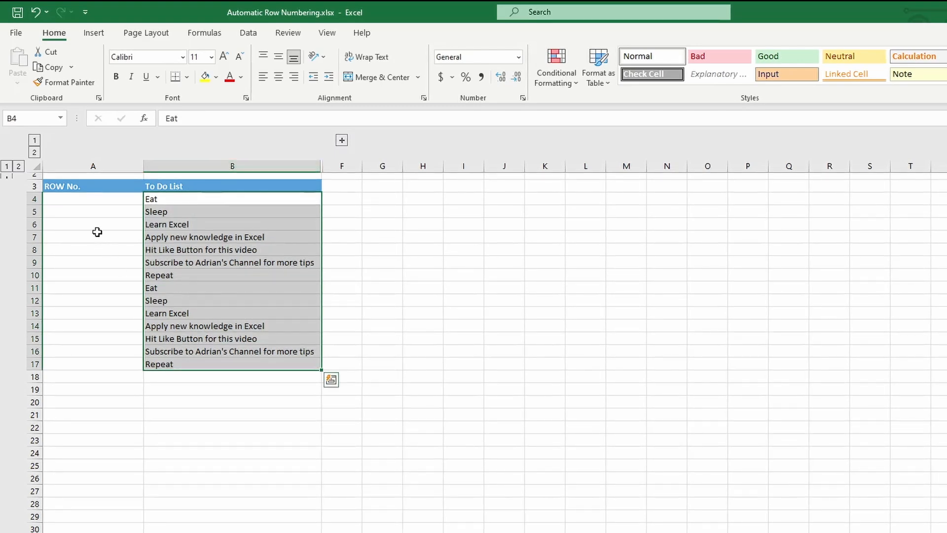
drag(89, 199, 102, 361)
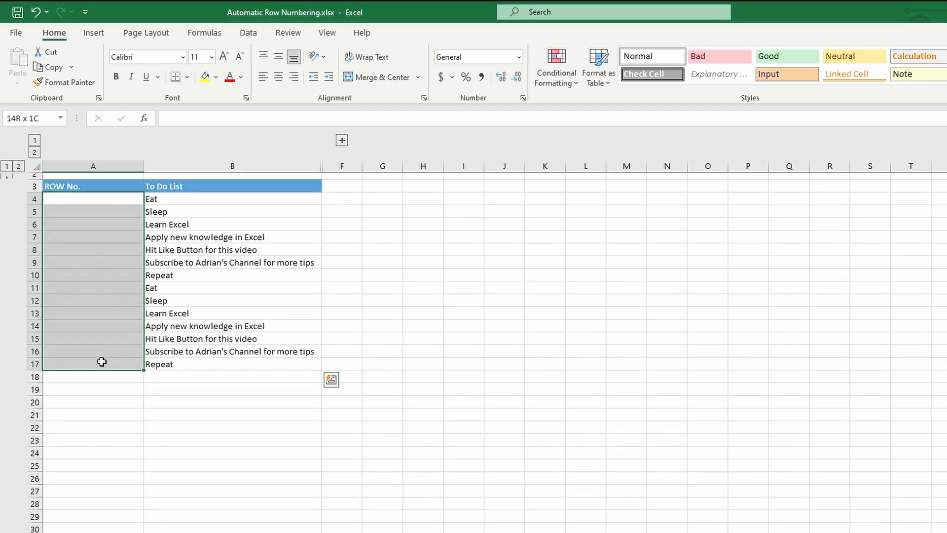
click(77, 199)
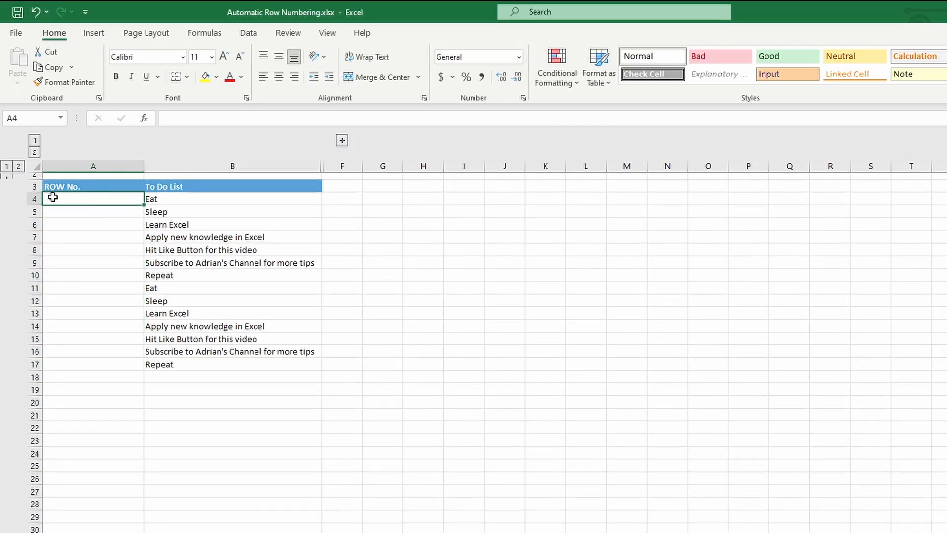
scroll(7, 184, up, 1)
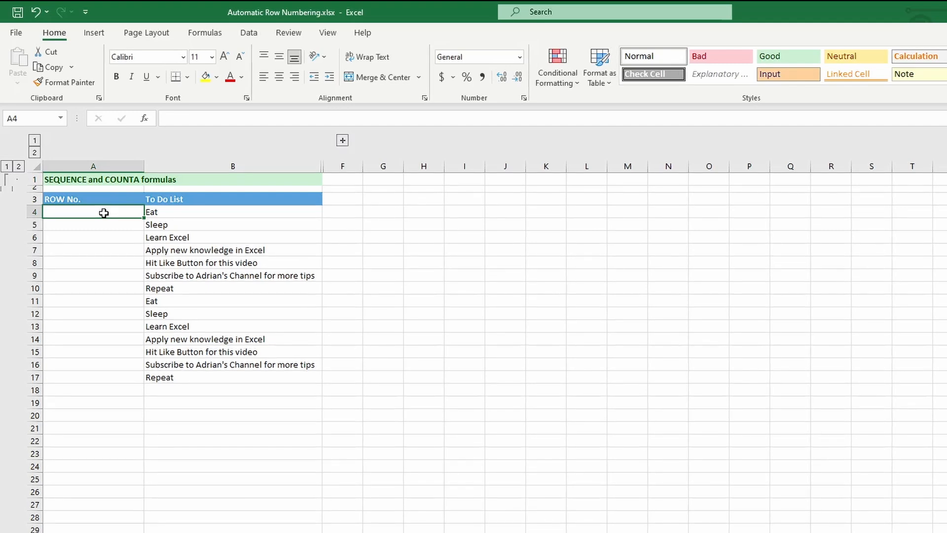
Step: Enter =SEQUENCE(15) in A4 so numbers 1–15 spill down to A18
text(=)
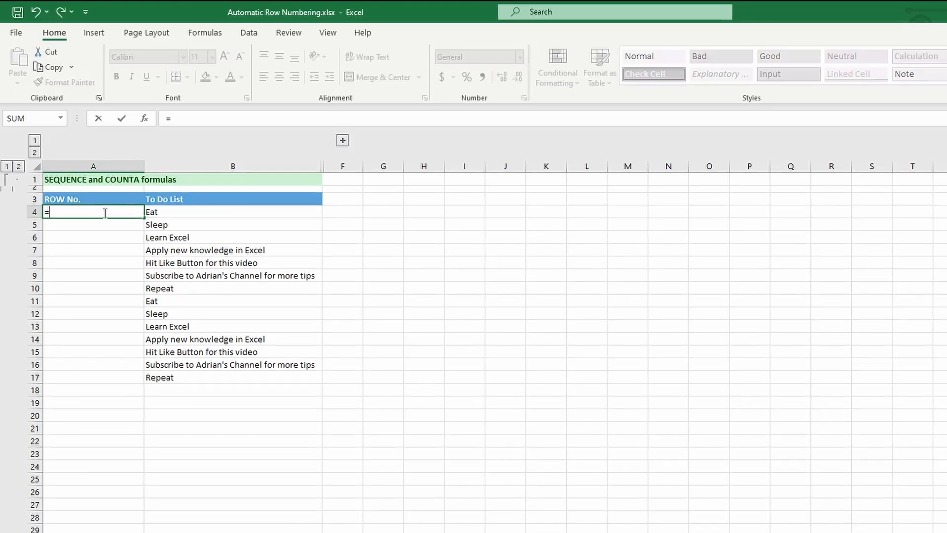
text(se)
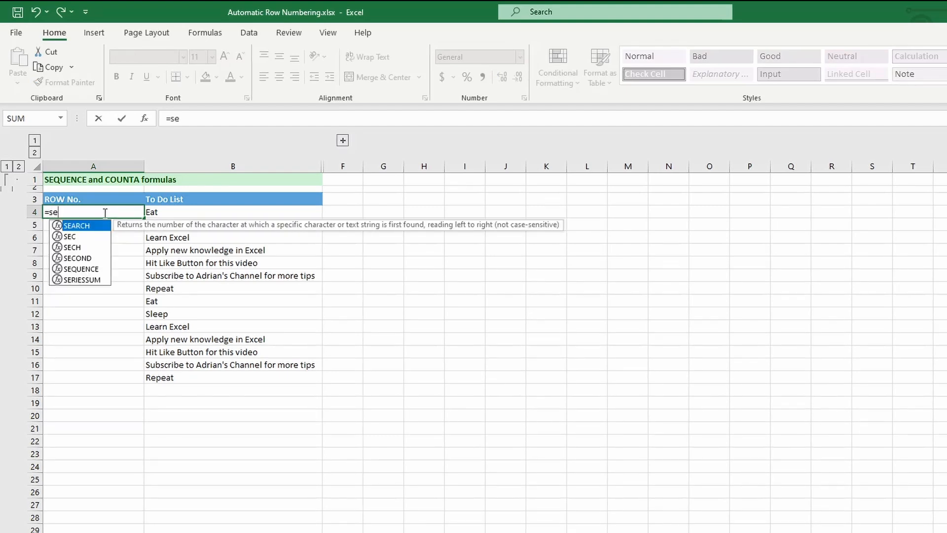
text(q)
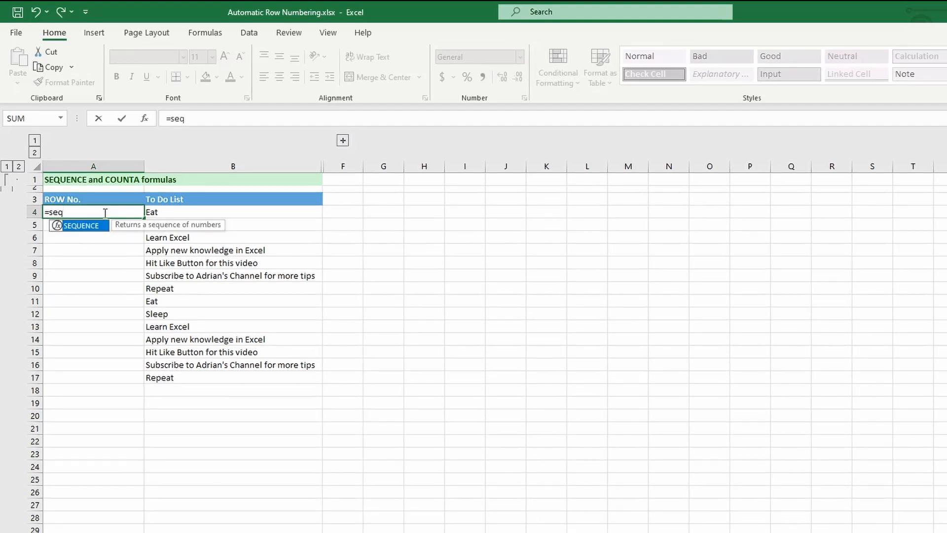
double_click(80, 226)
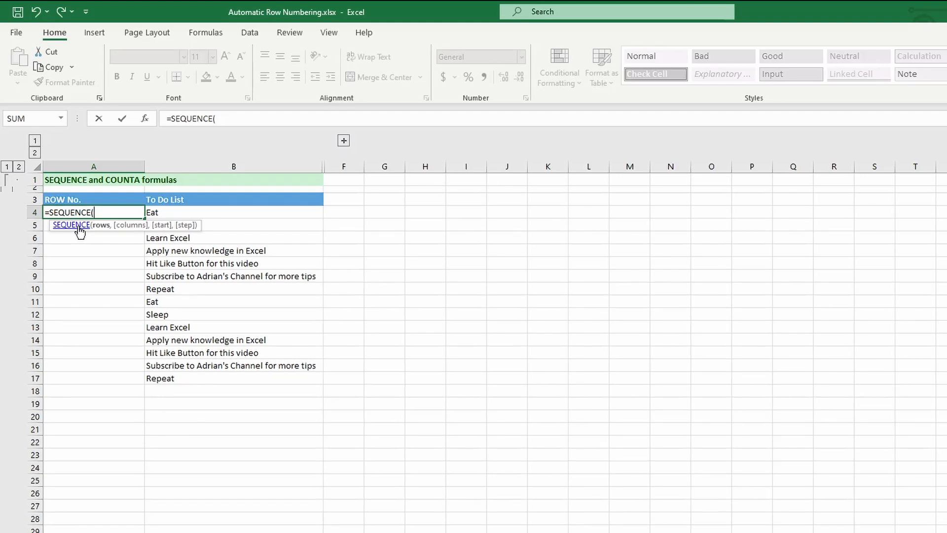
text(15)
key(Return)
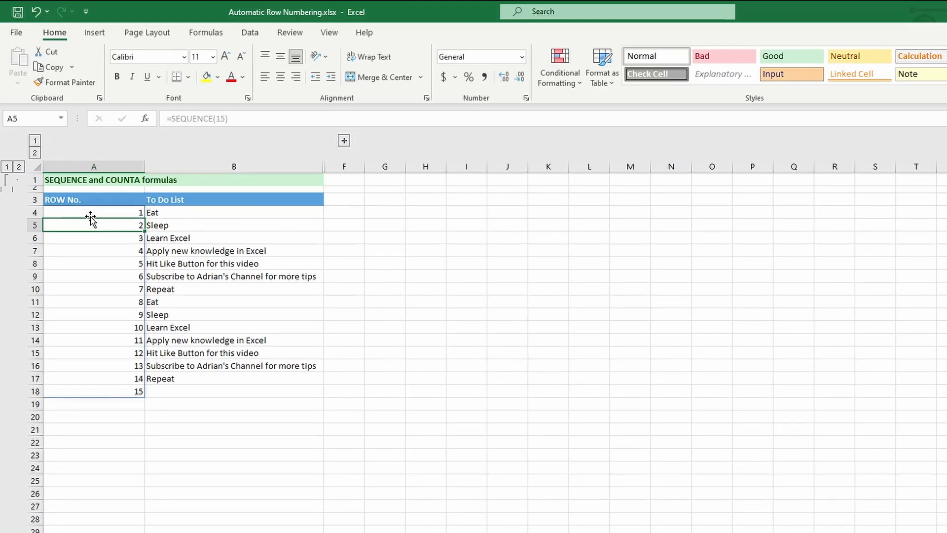
click(88, 210)
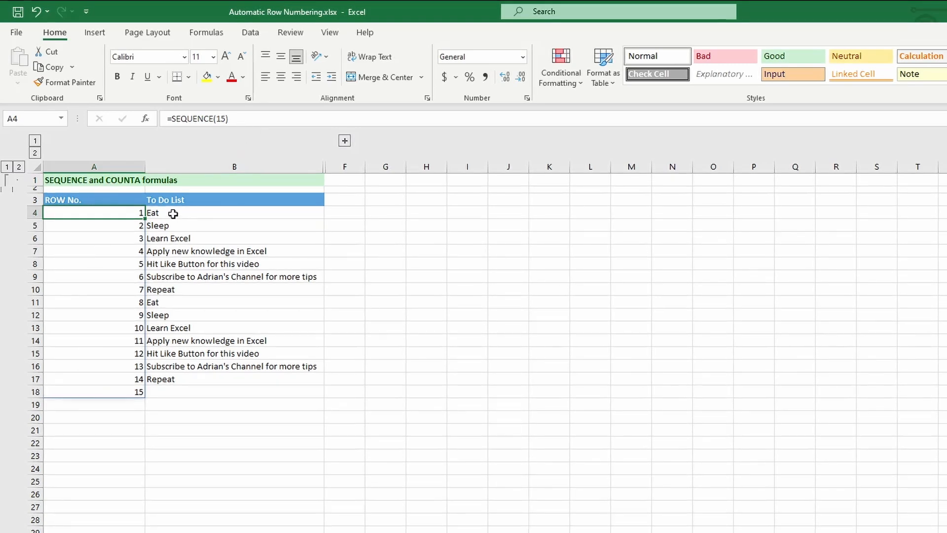
Step: Replace the fixed 15 in A4's formula with COUNTA over B4:B26
drag(170, 212, 175, 371)
click(117, 212)
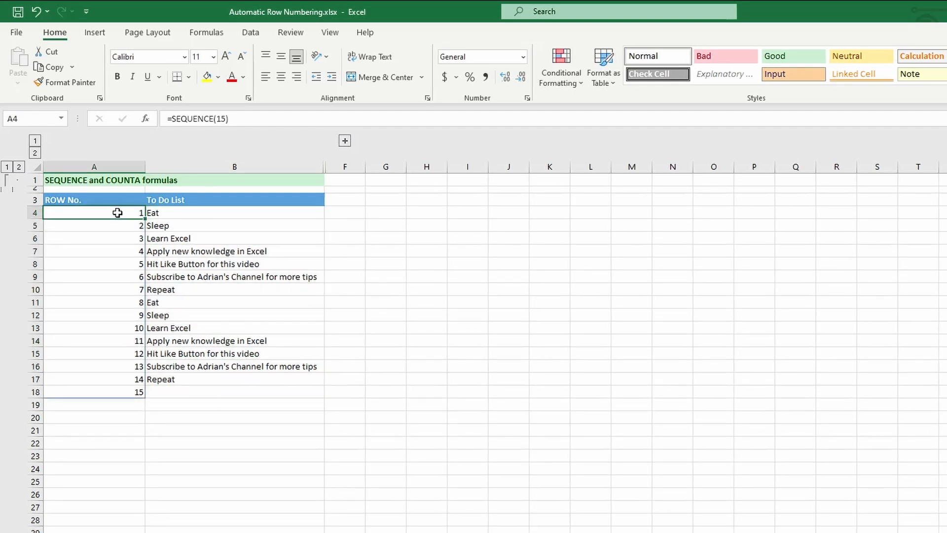
double_click(219, 118)
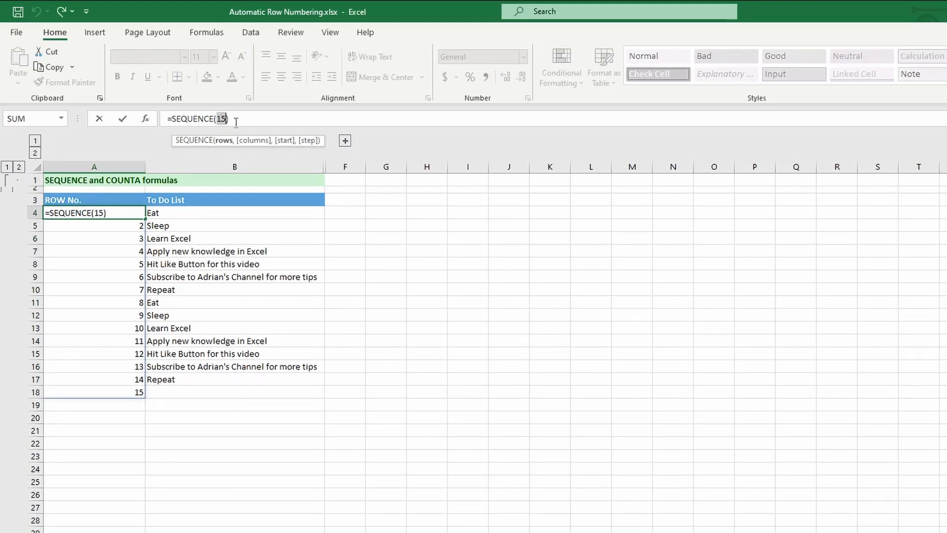
key(BackSpace)
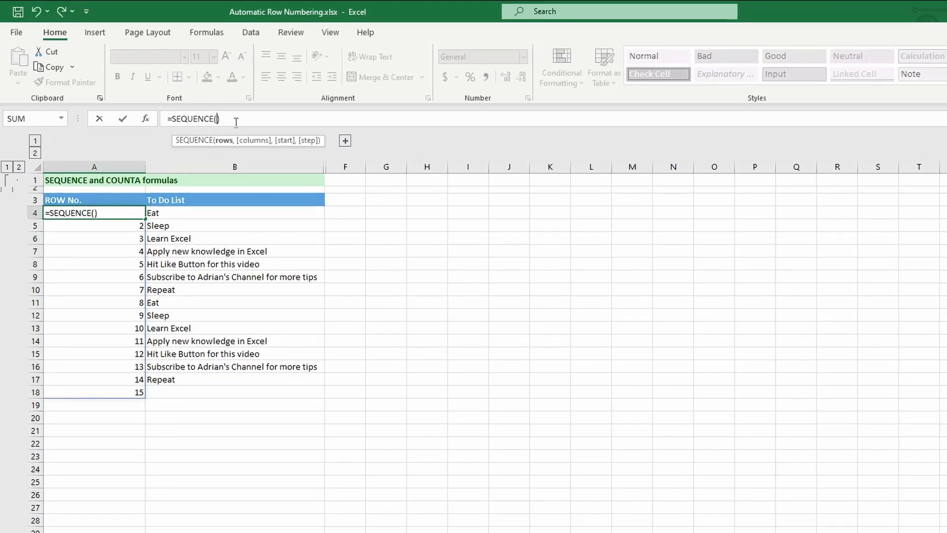
text(counta)
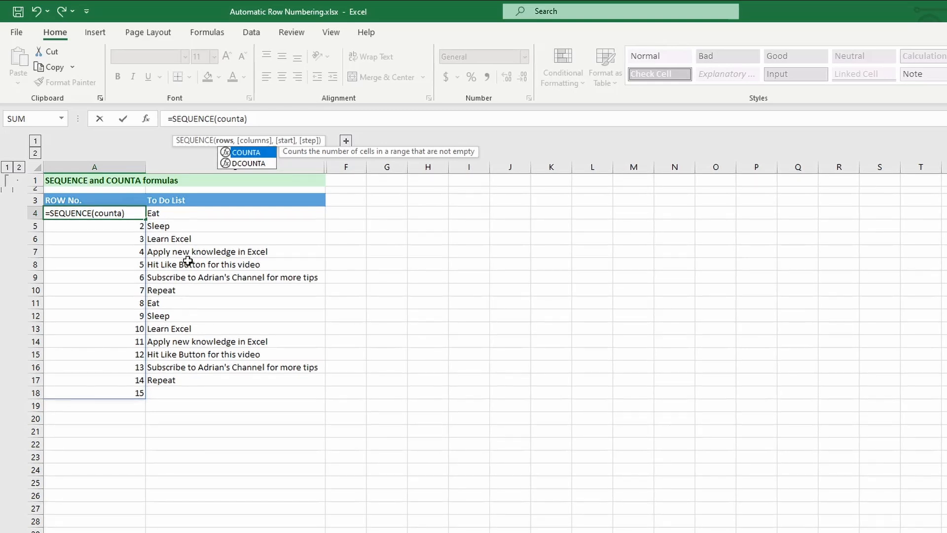
key(Tab)
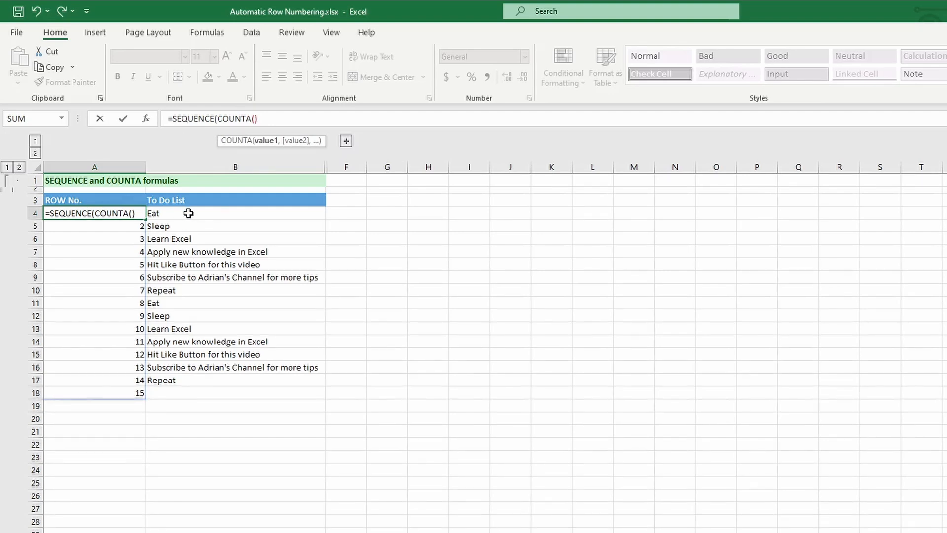
drag(184, 212, 197, 397)
drag(202, 463, 205, 497)
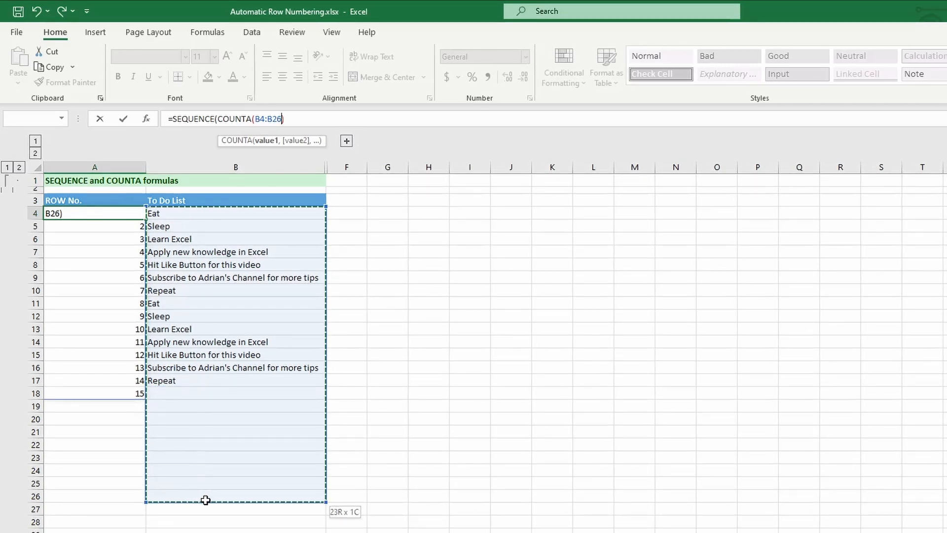
drag(205, 499, 202, 499)
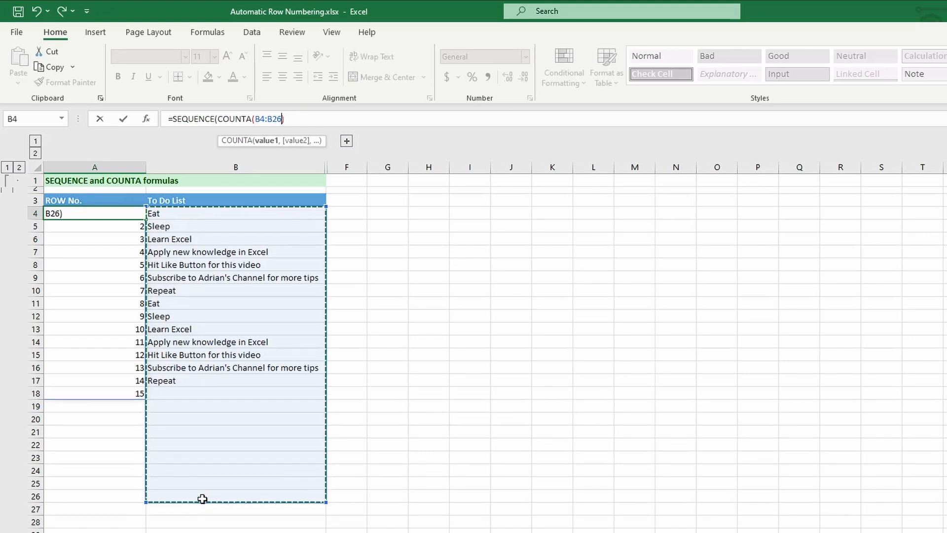
Step: Count the whole of column B instead, committing =SEQUENCE(COUNTA(B:B))
click(205, 162)
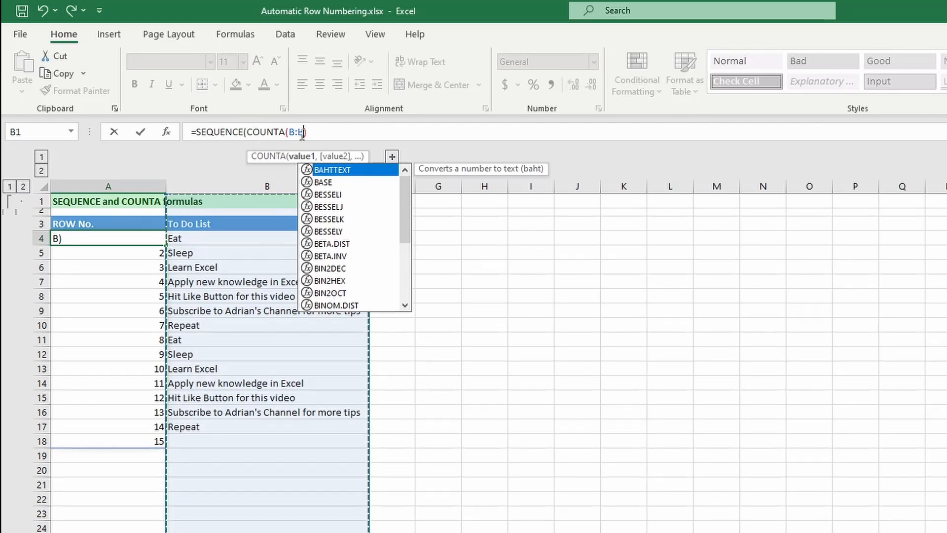
text())
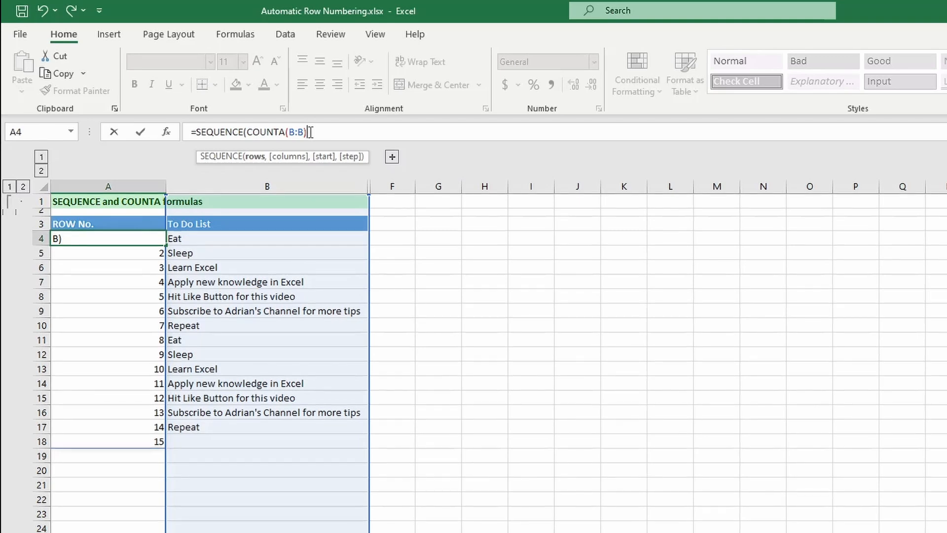
text())
key(Return)
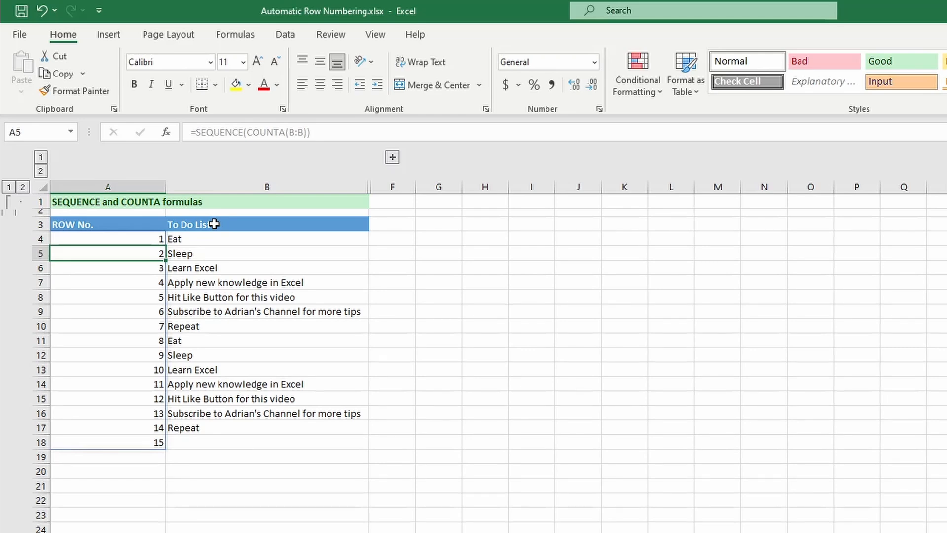
Step: Append -1 so A4 holds =SEQUENCE(COUNTA(B:B)-1), numbering the tasks 1–14
click(306, 132)
click(113, 241)
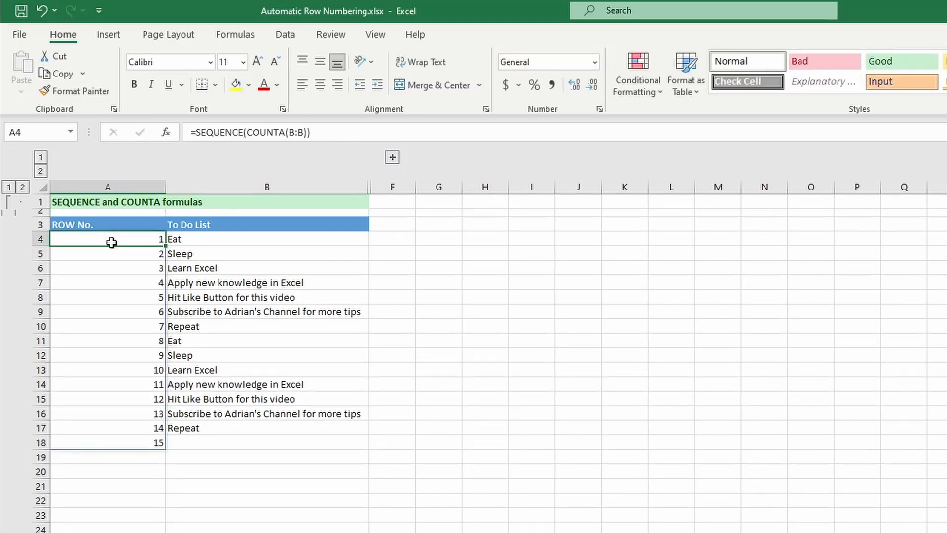
click(307, 133)
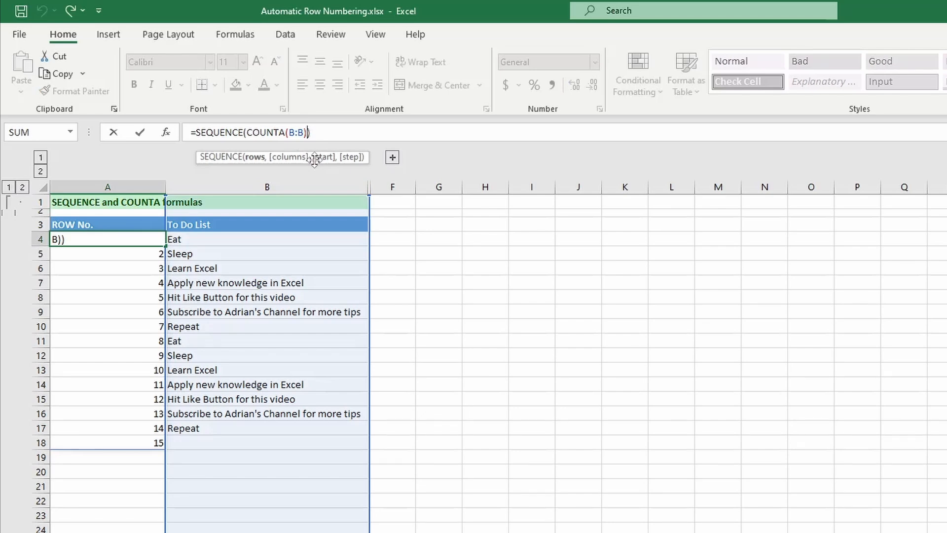
text(-1)
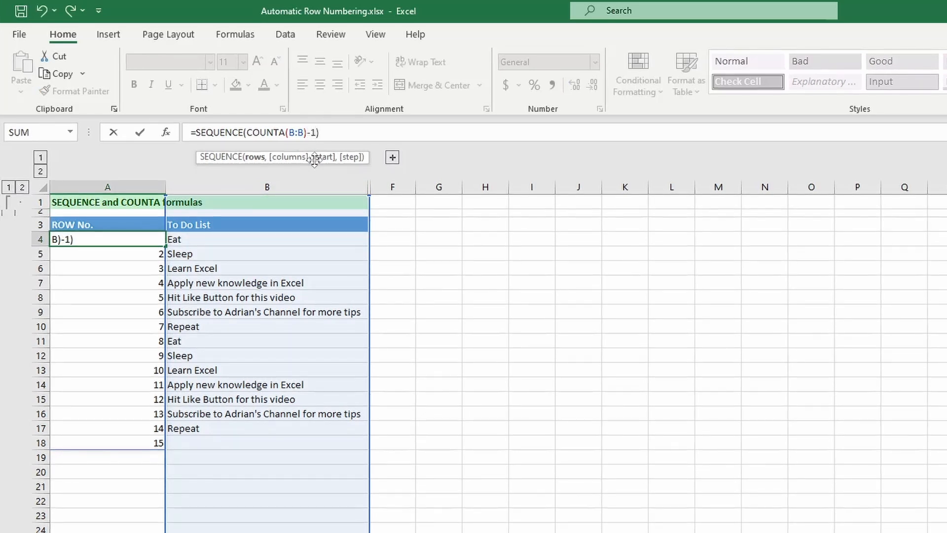
key(Return)
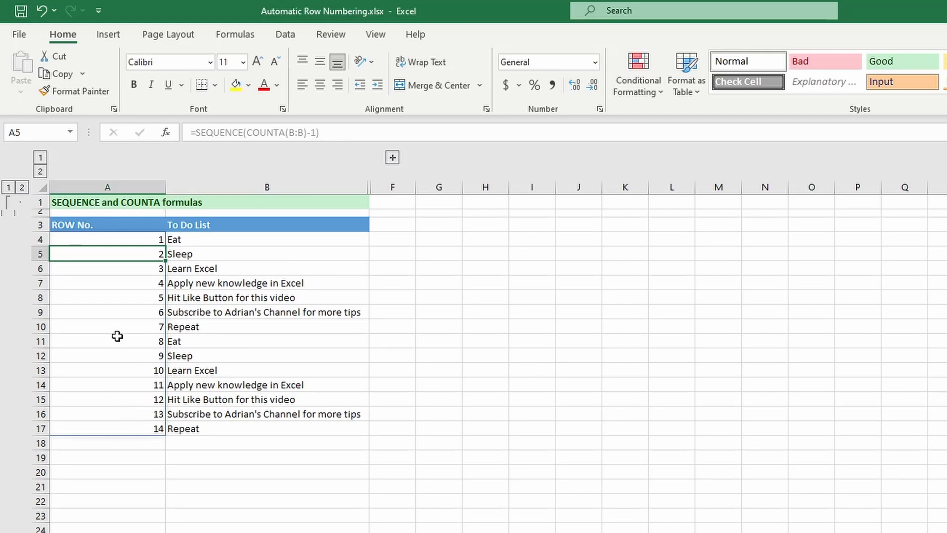
click(123, 239)
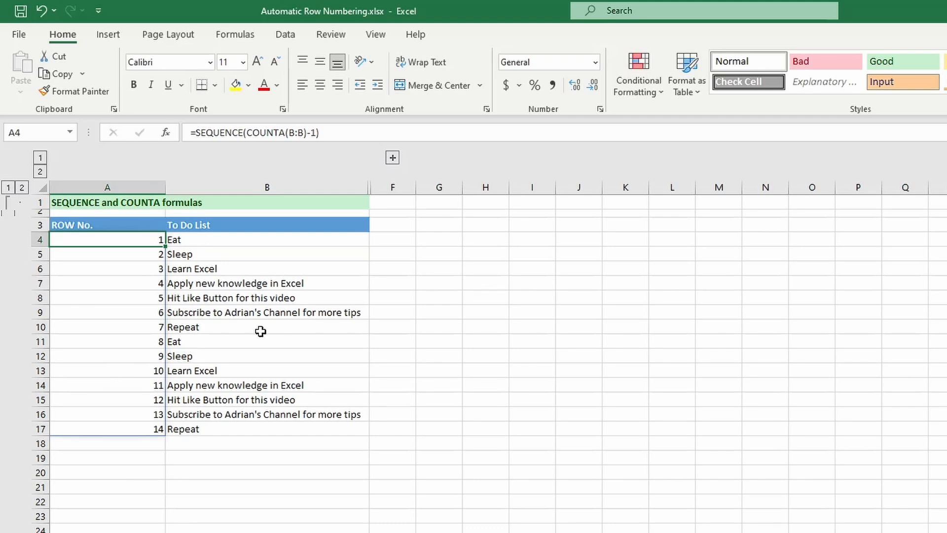
click(213, 132)
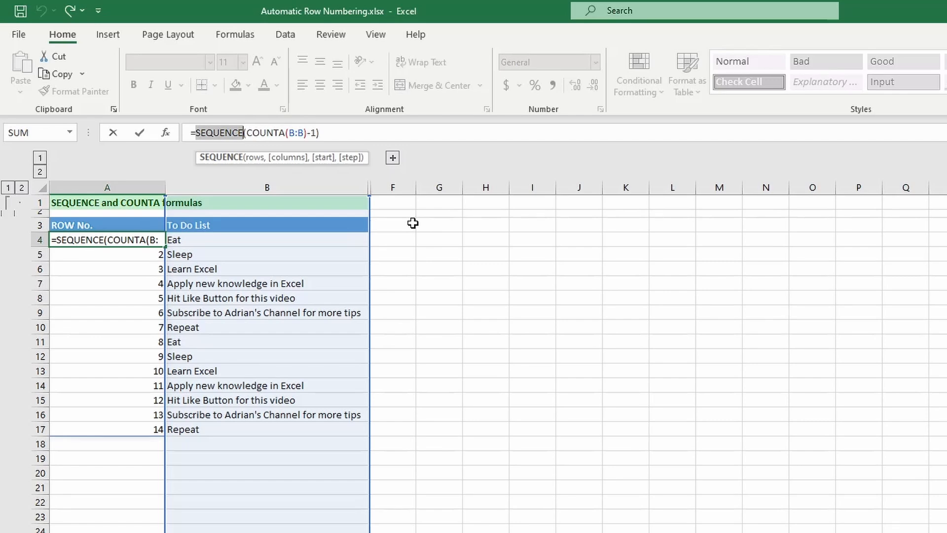
key(ctrl+Return)
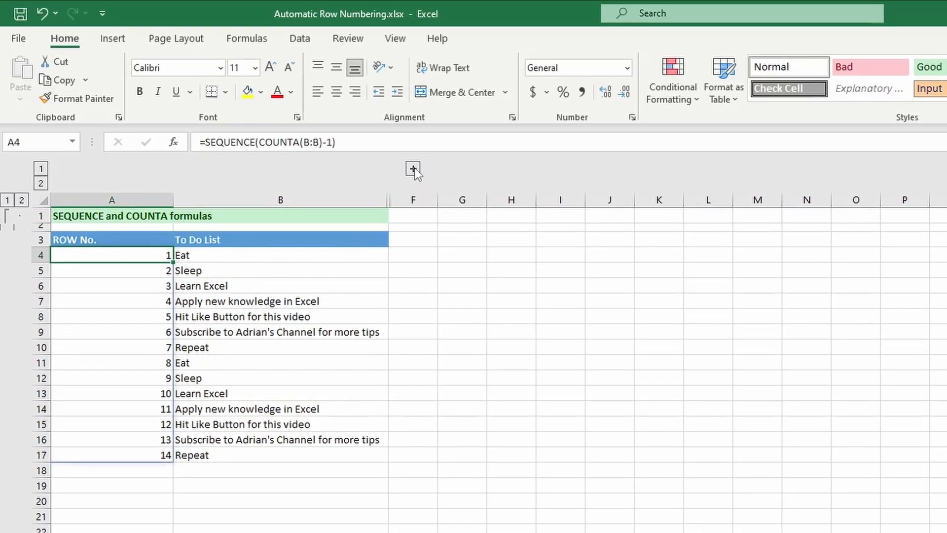
Step: Expand the hidden ROW function table in columns C–E and select D4
click(413, 169)
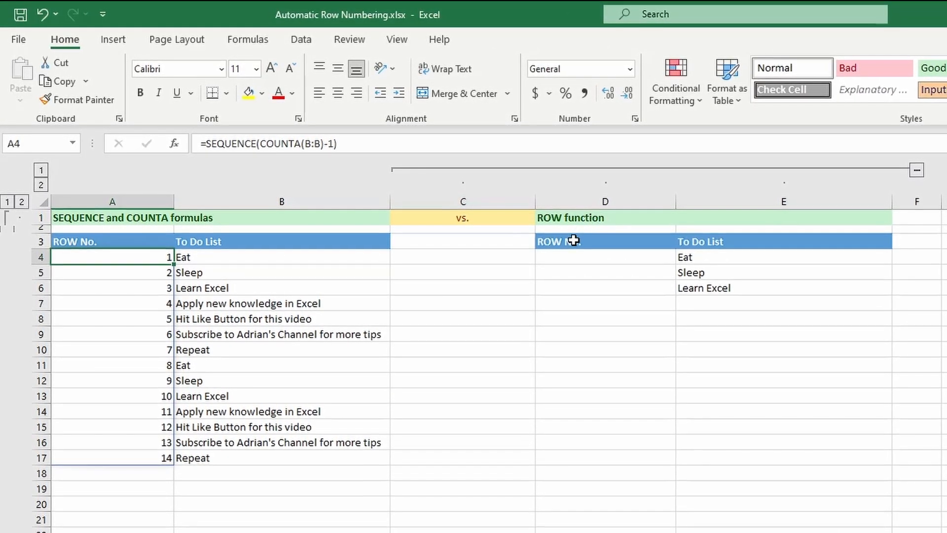
click(575, 256)
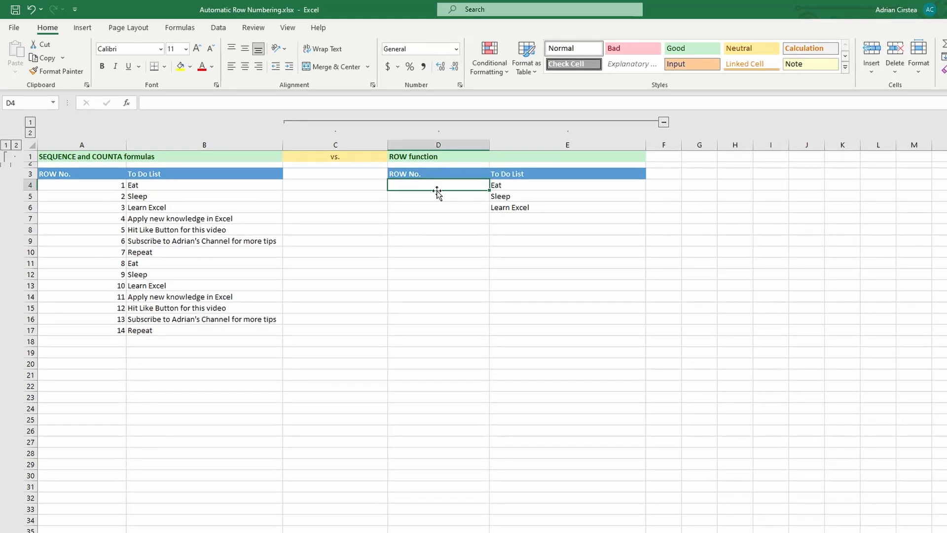
click(503, 186)
click(470, 186)
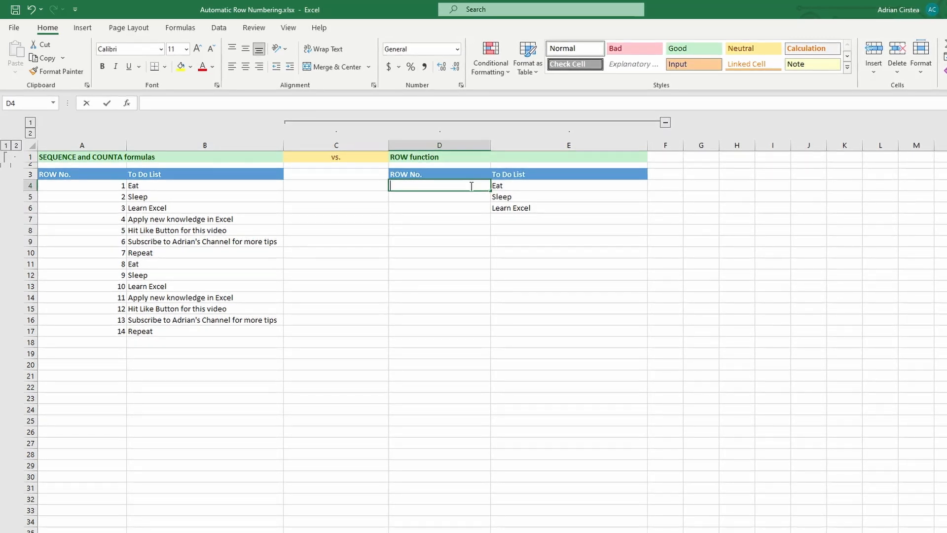
Step: Enter =ROW() in D4, which displays 4
text(=row)
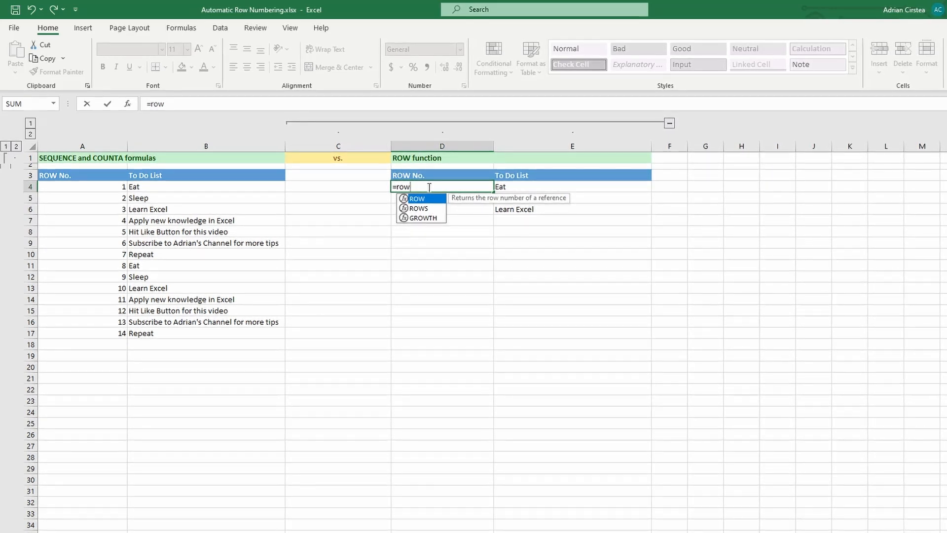
key(Tab)
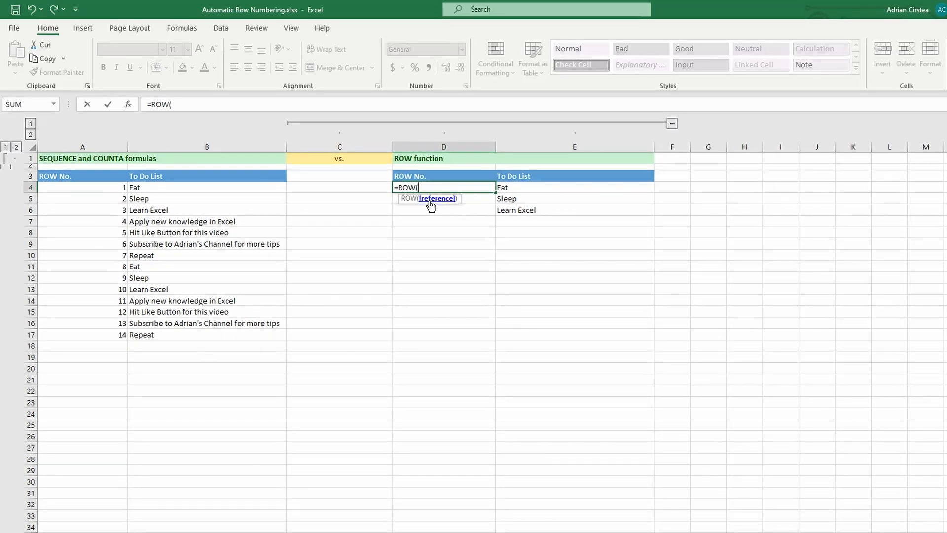
key(Return)
click(443, 186)
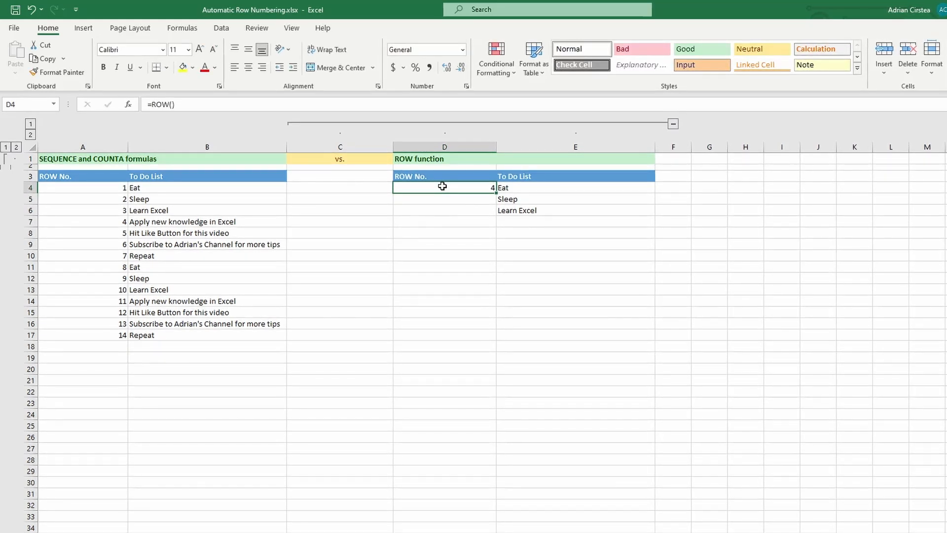
Step: Extend D4's formula to =ROW()-ROW($E$4) with an absolute E4 reference, showing 0
click(201, 106)
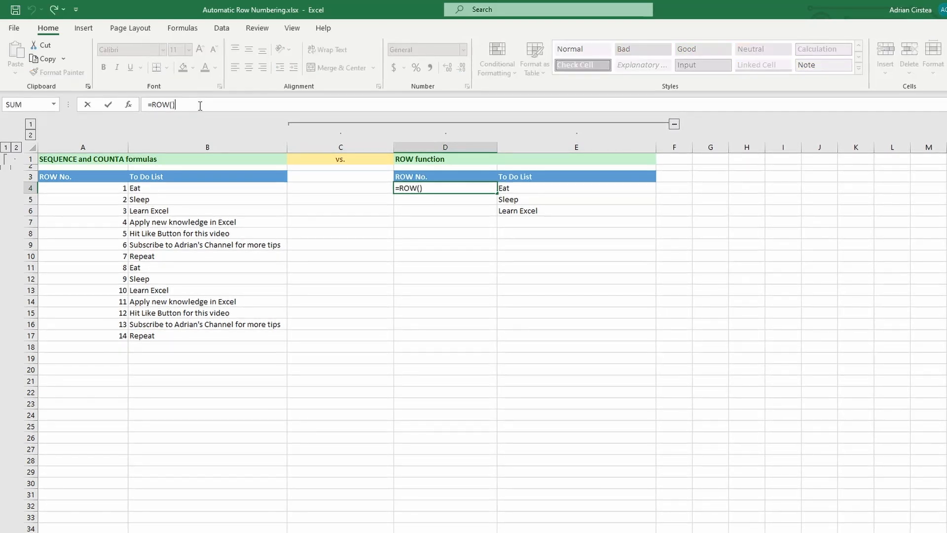
text(-)
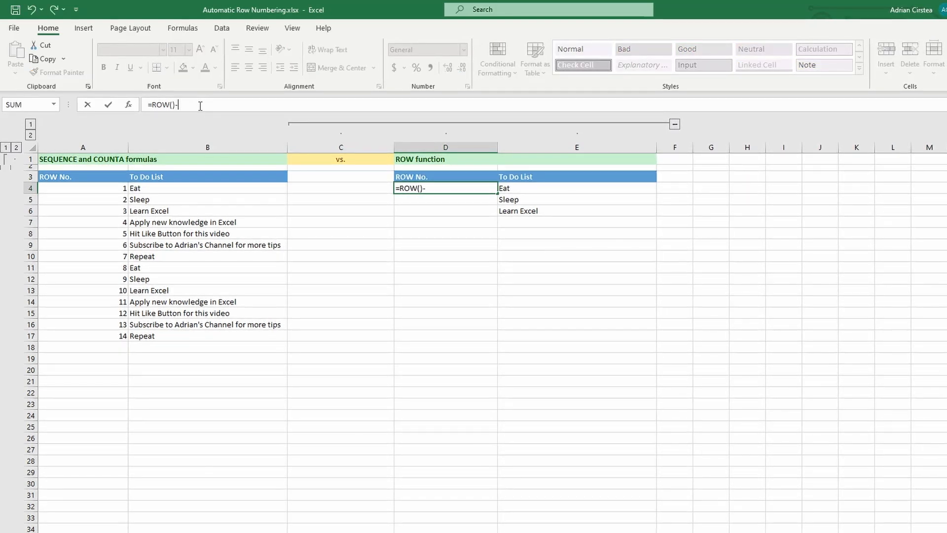
text(row)
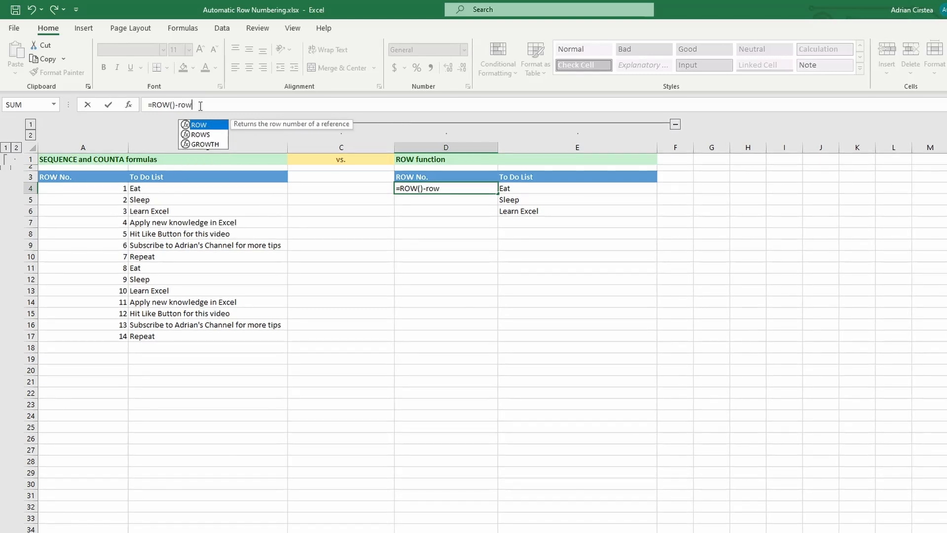
key(Tab)
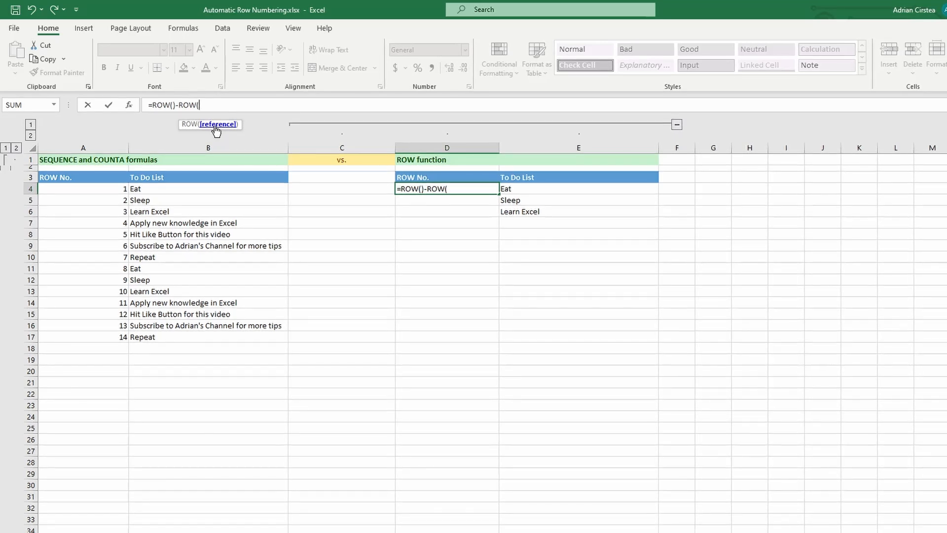
click(537, 190)
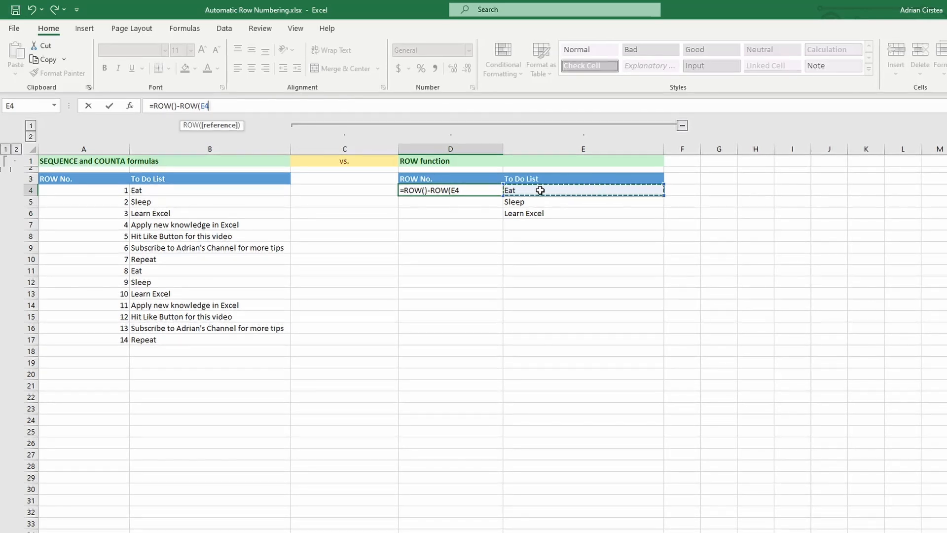
key(F4)
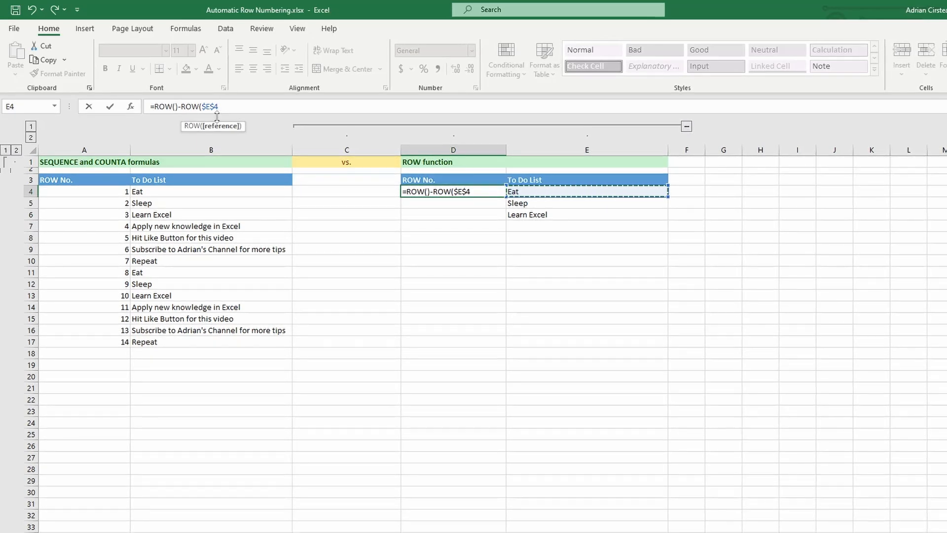
text())
key(ctrl+Return)
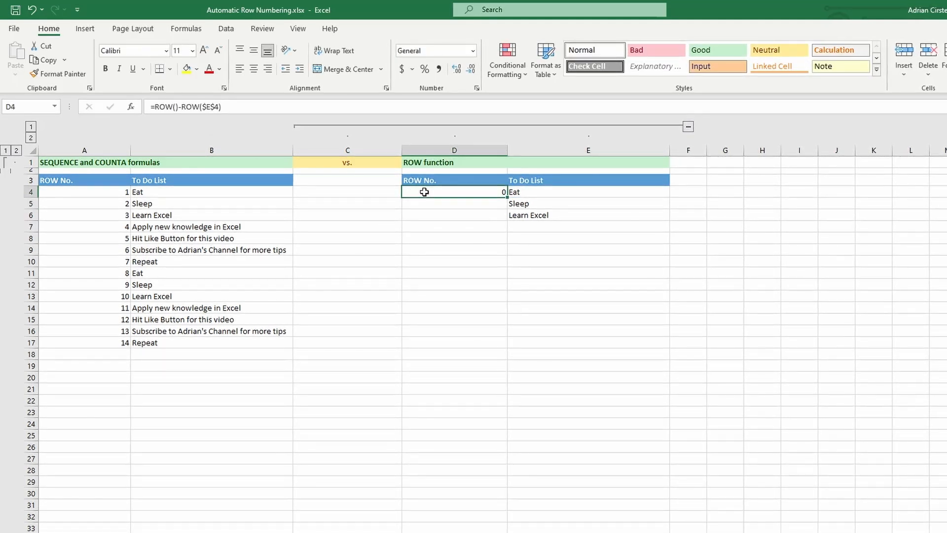
Step: Add +1 to D4's formula and fill it down to D6, numbering the items 1–3
click(235, 107)
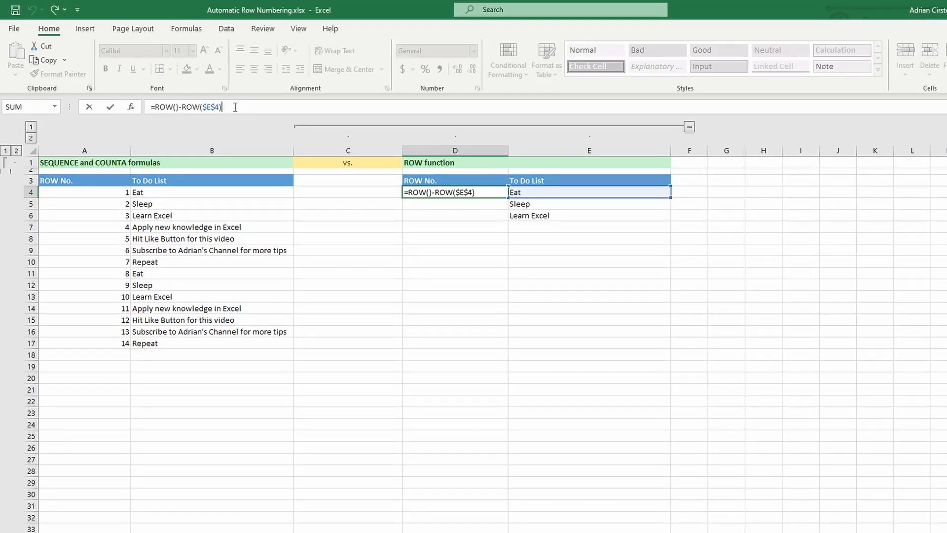
text(+1)
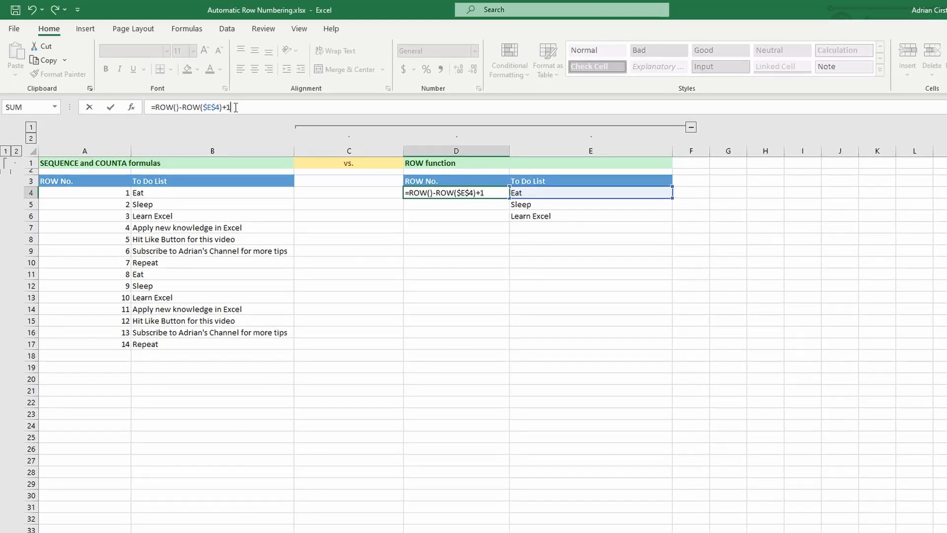
key(Return)
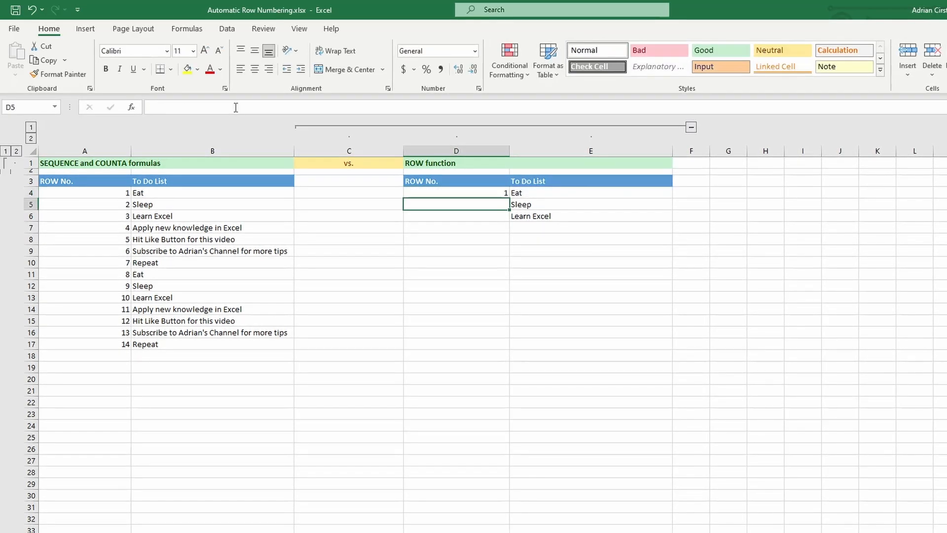
click(488, 193)
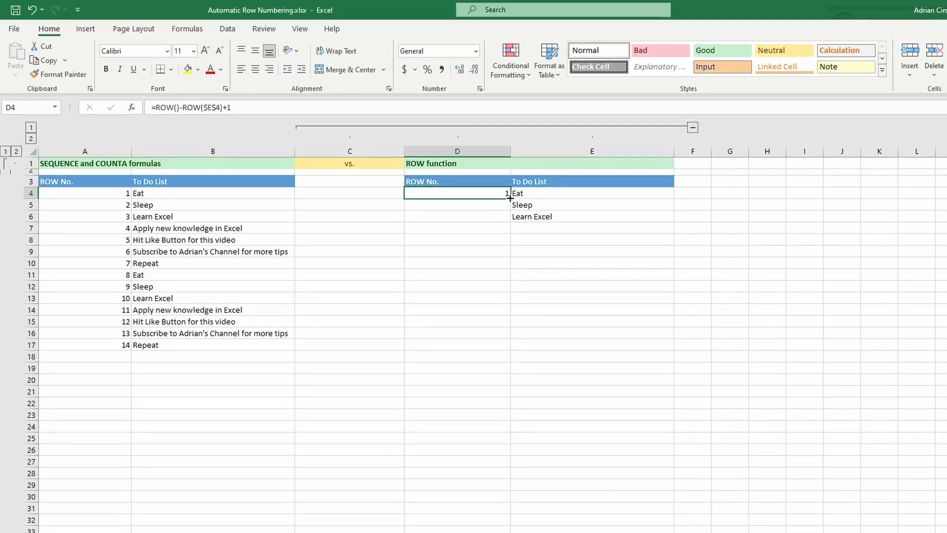
drag(510, 198, 512, 221)
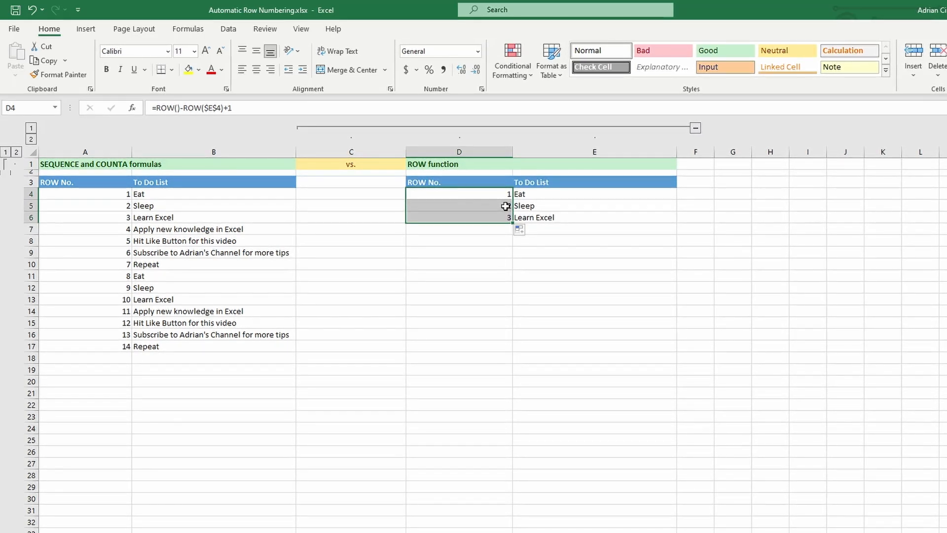
Step: Convert D3:E6 into Table1 via Insert > Table, keeping headers ROW No. and To Do List
click(535, 217)
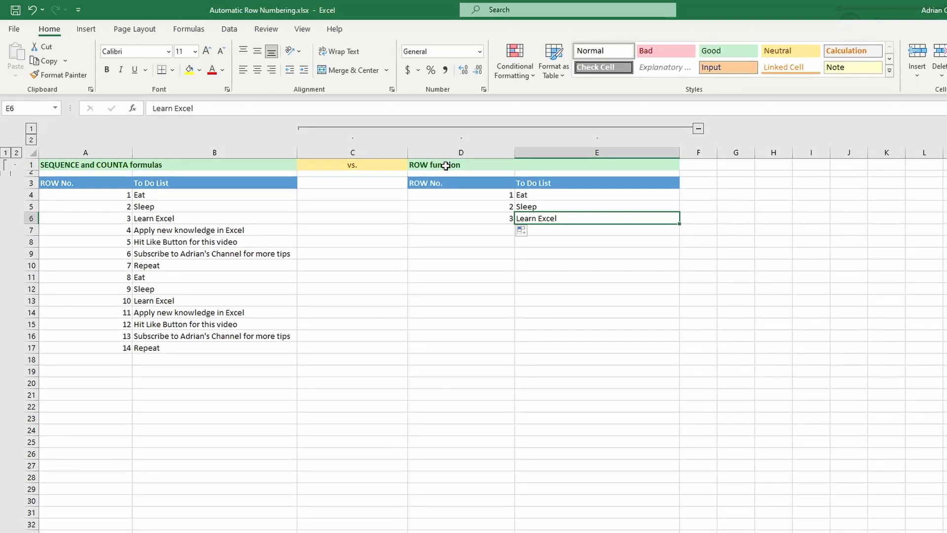
click(84, 29)
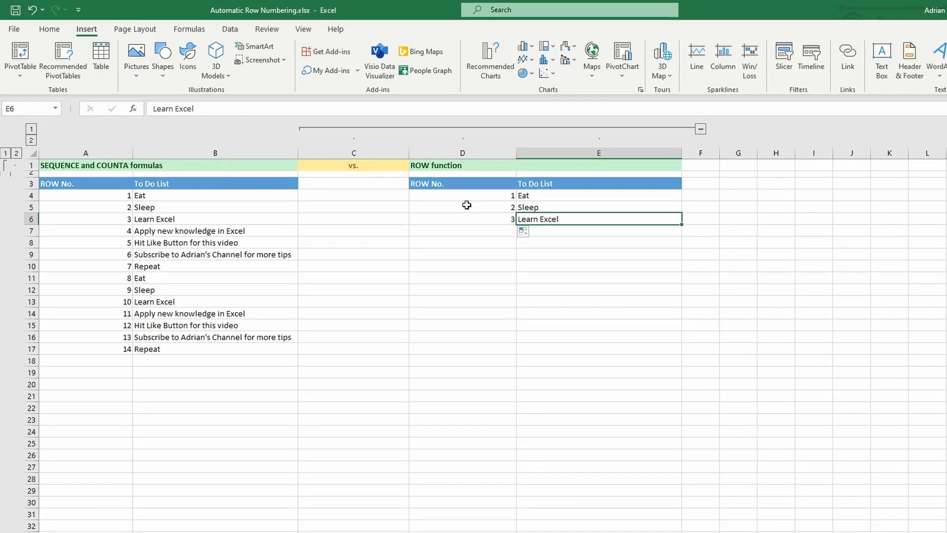
click(486, 197)
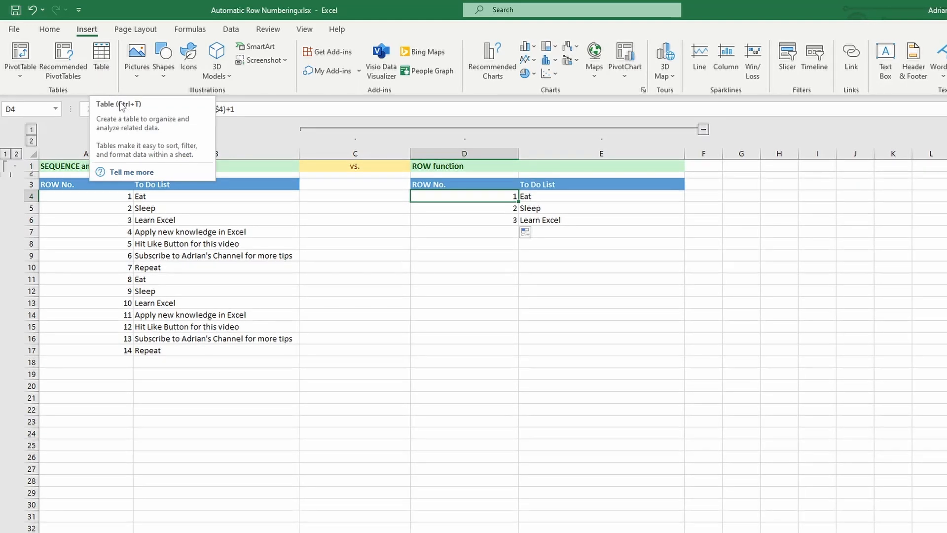
click(101, 59)
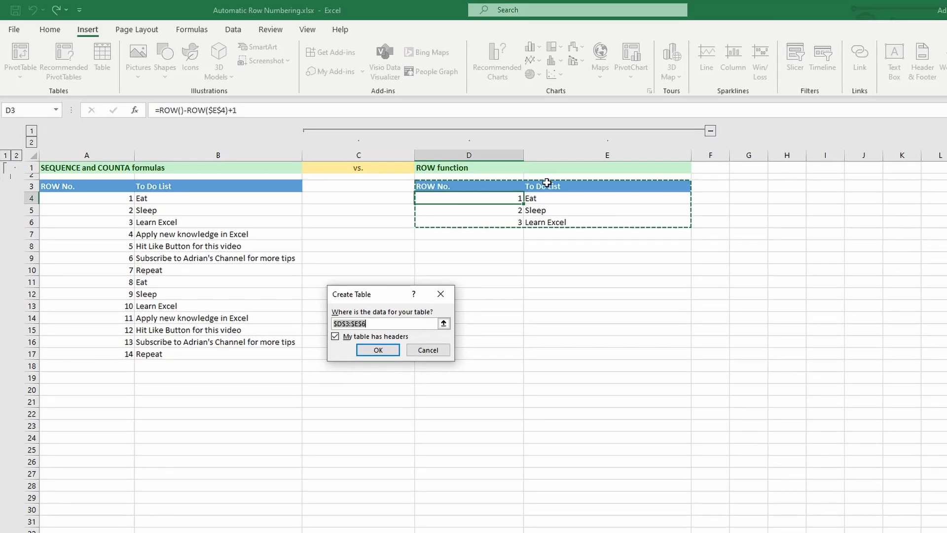
click(377, 351)
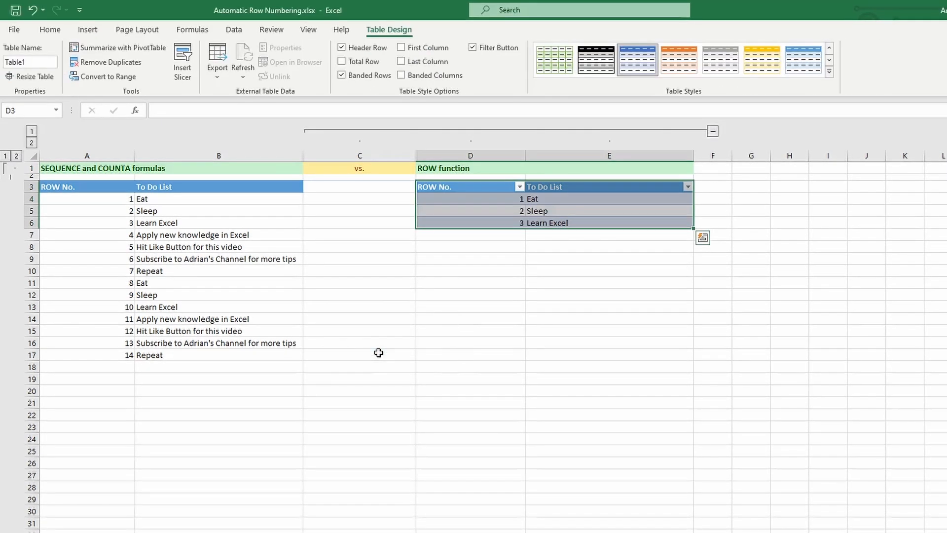
Step: Fill E6 down to row 17 so Table1 expands, and confirm ROW No. ends at 14 in D17
click(563, 223)
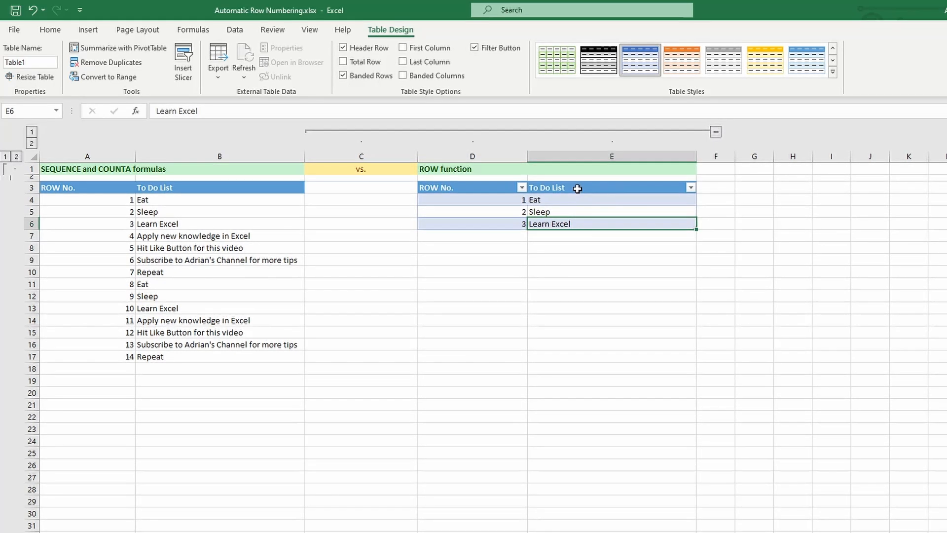
drag(696, 229, 697, 327)
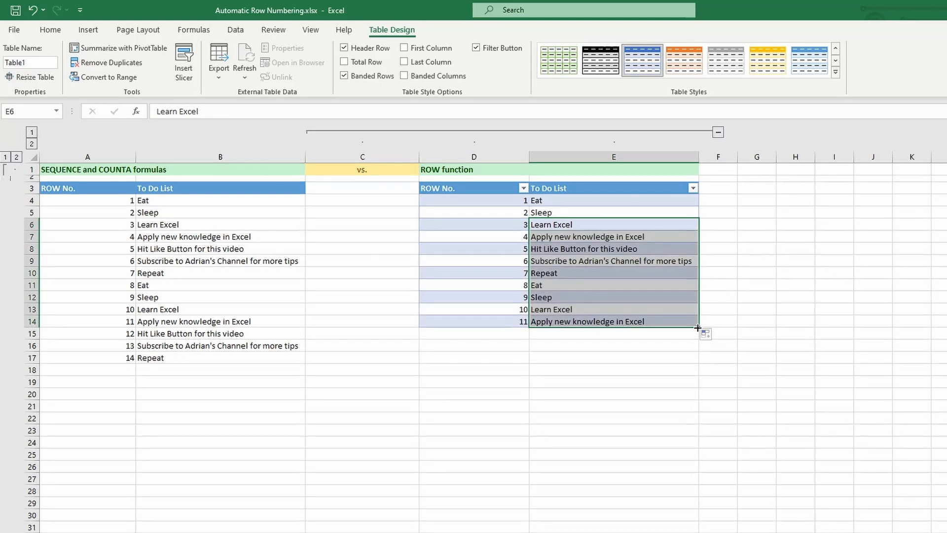
drag(698, 326, 692, 363)
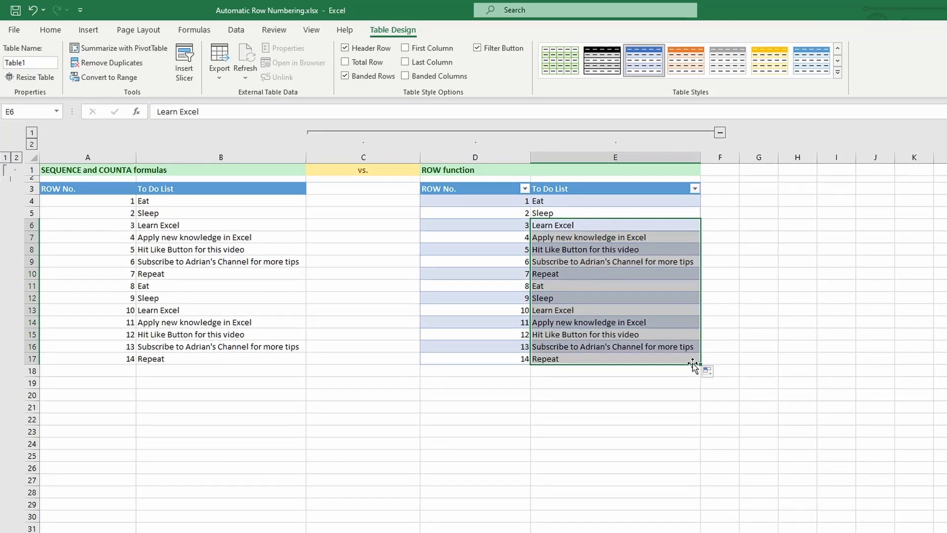
click(473, 156)
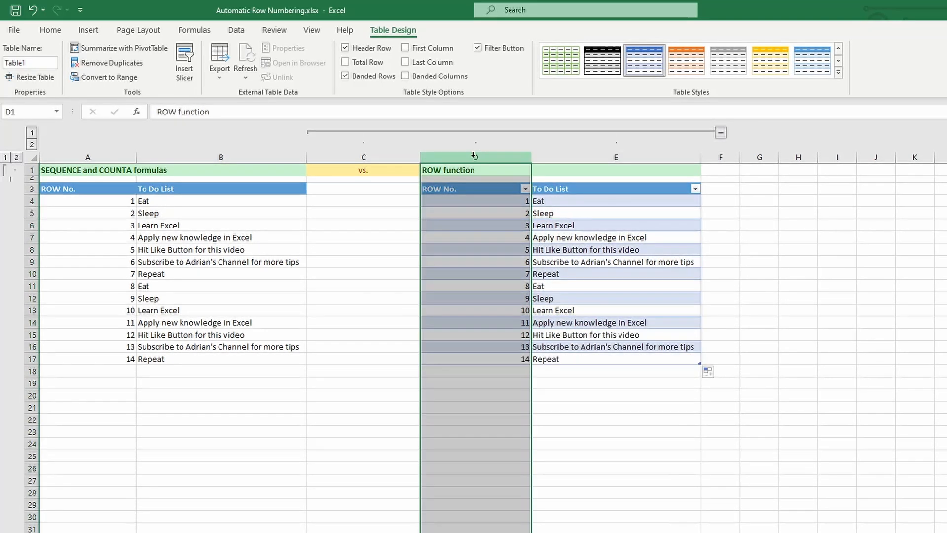
click(503, 359)
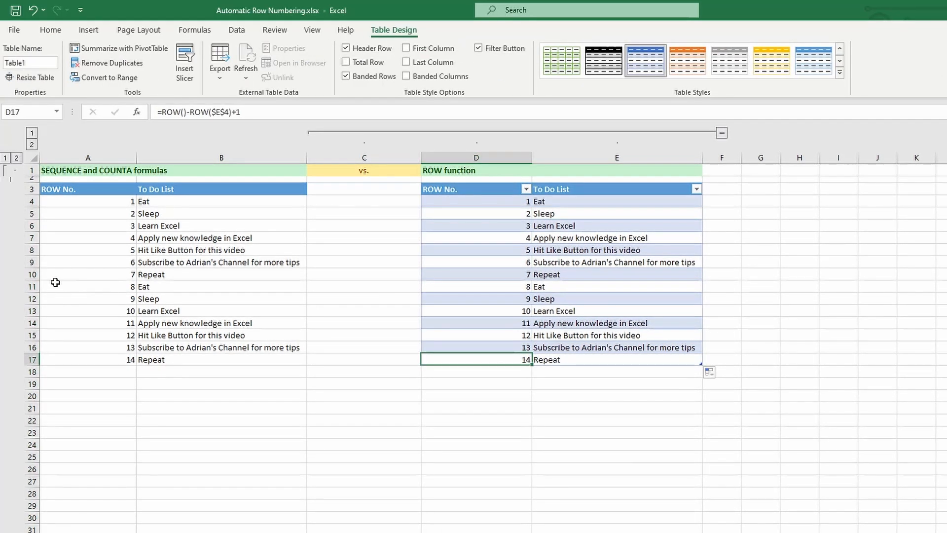
Step: Insert a blank row at row 9 across both lists
click(29, 262)
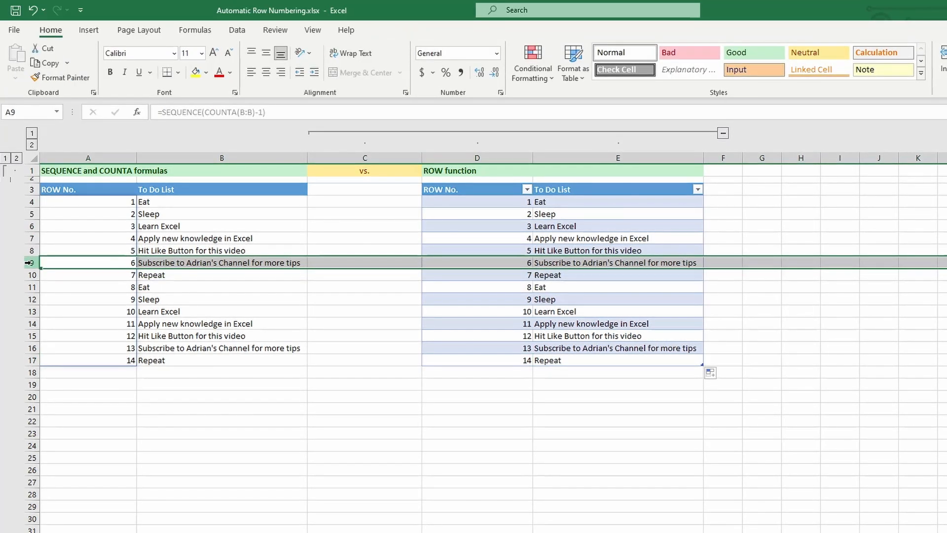
right_click(29, 263)
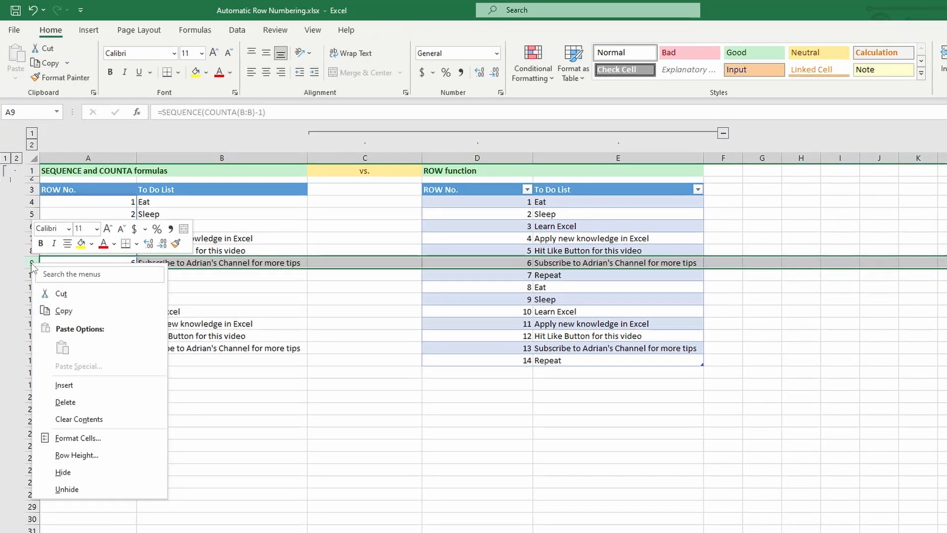
click(64, 385)
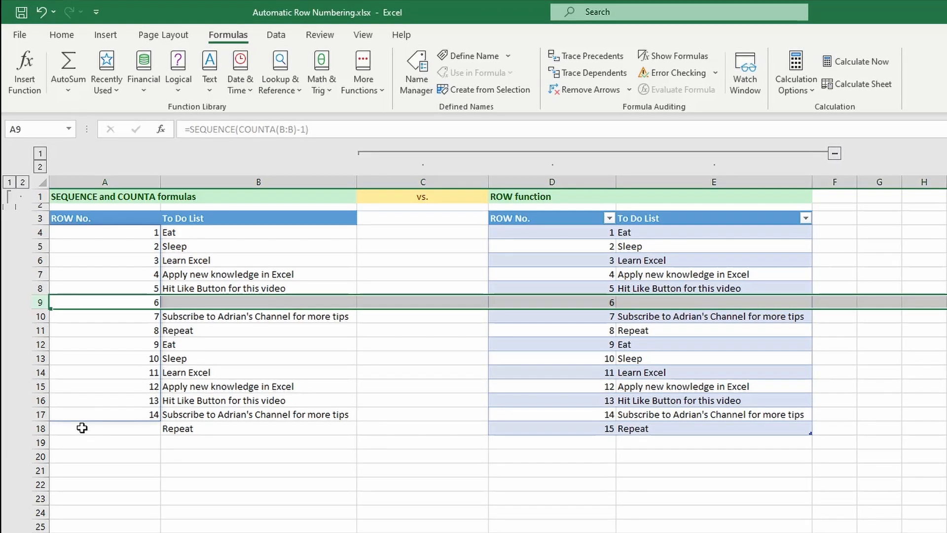
Step: Enter 'Relax' as the new to-do item in B9, leaving the table's new row blank
click(197, 303)
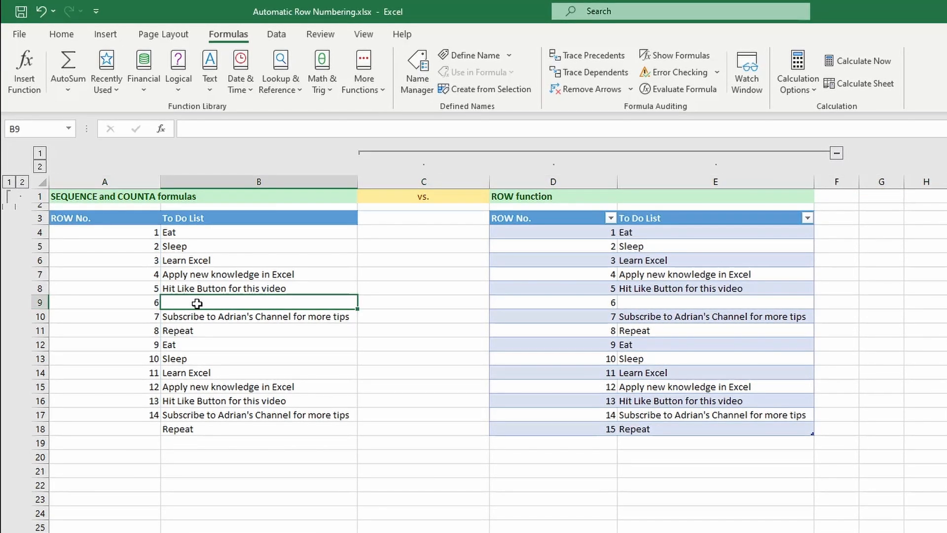
text(Relax)
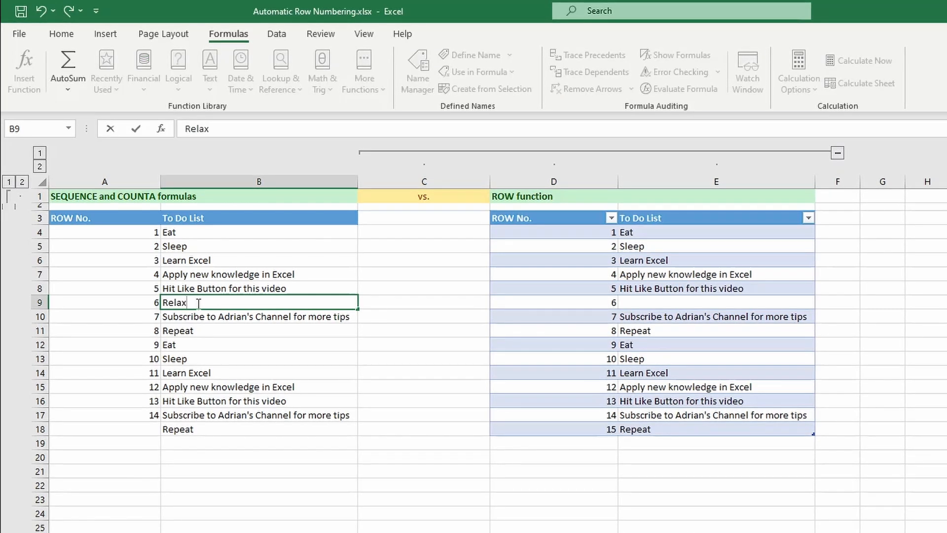
key(Return)
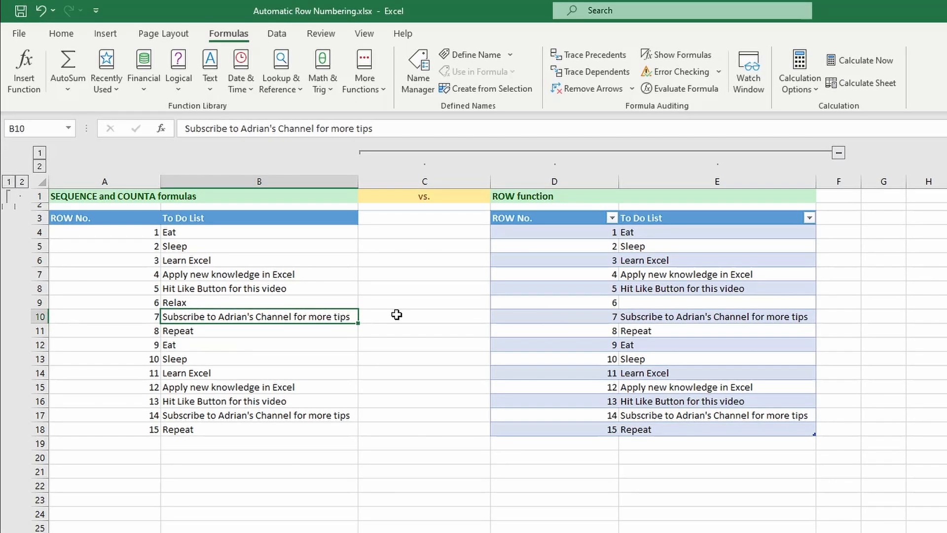
click(651, 304)
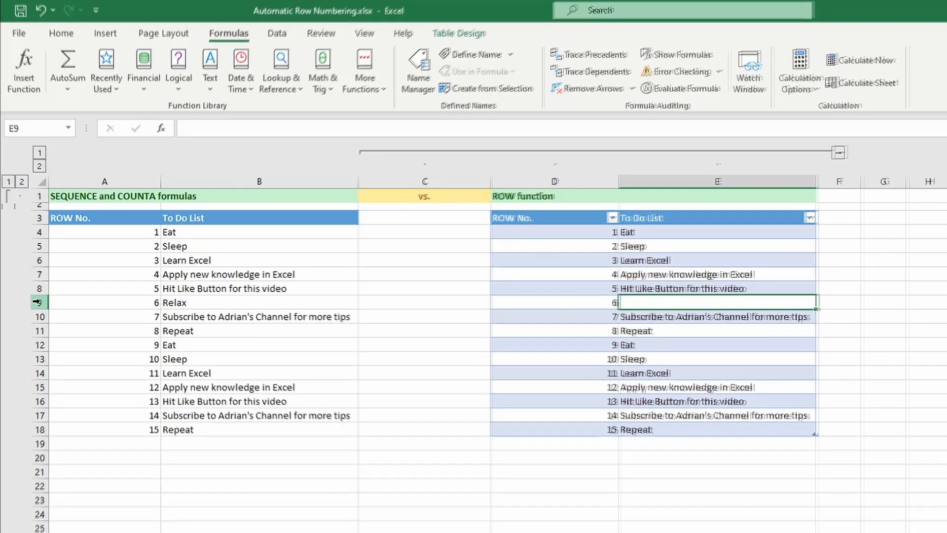
Step: Delete row 9 from the sheet, removing the 'Relax' item
right_click(37, 302)
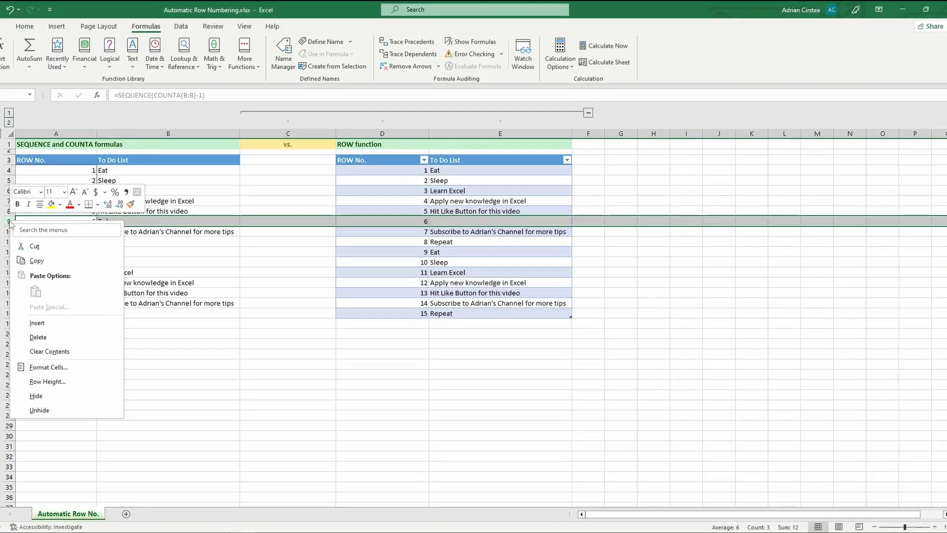
click(52, 337)
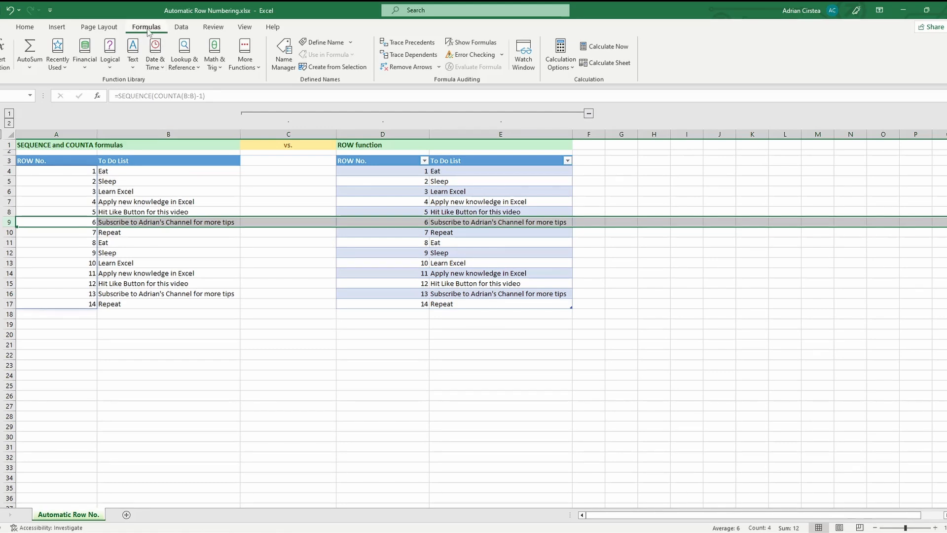
click(466, 43)
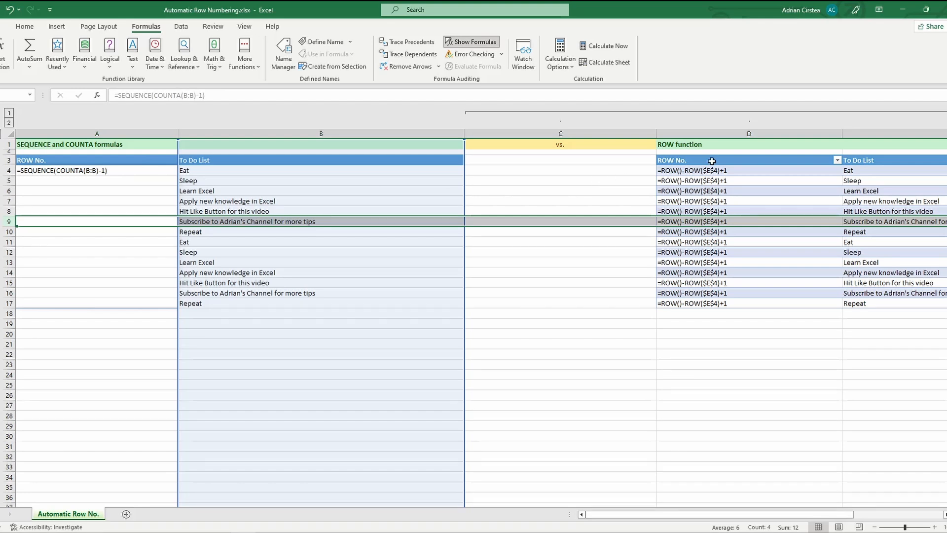
click(698, 171)
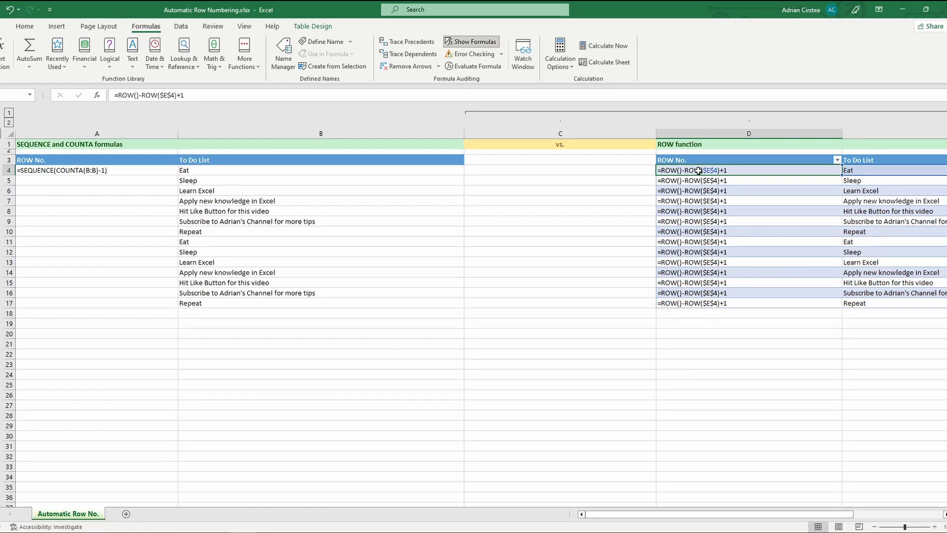
drag(698, 171, 691, 303)
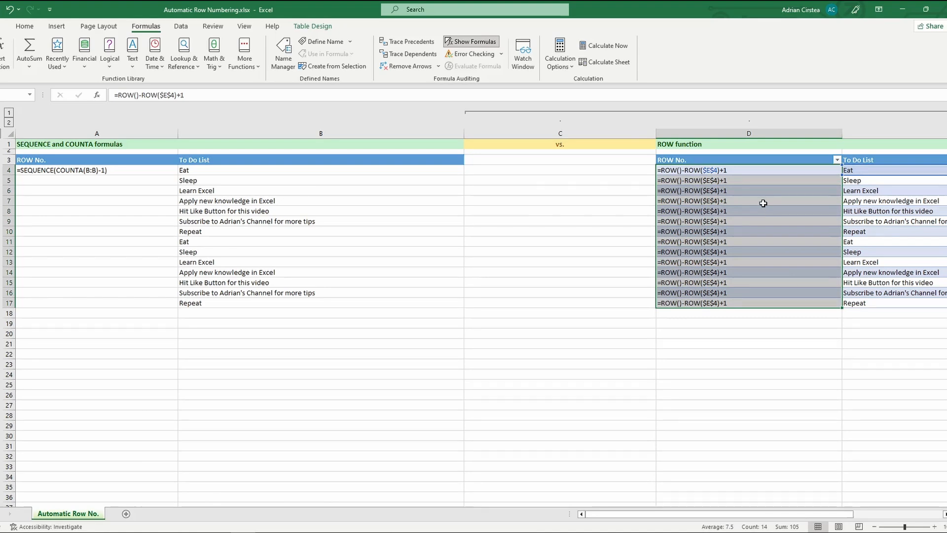
click(464, 45)
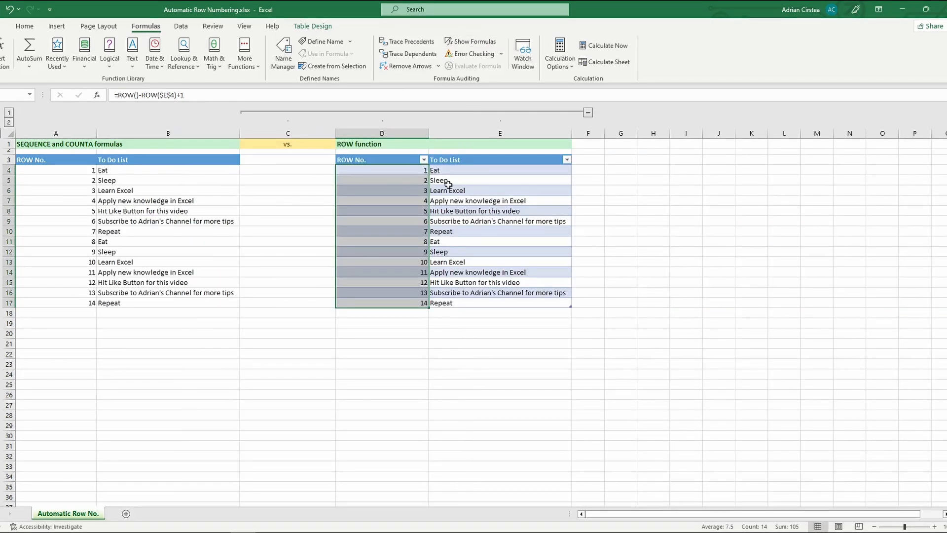
click(65, 167)
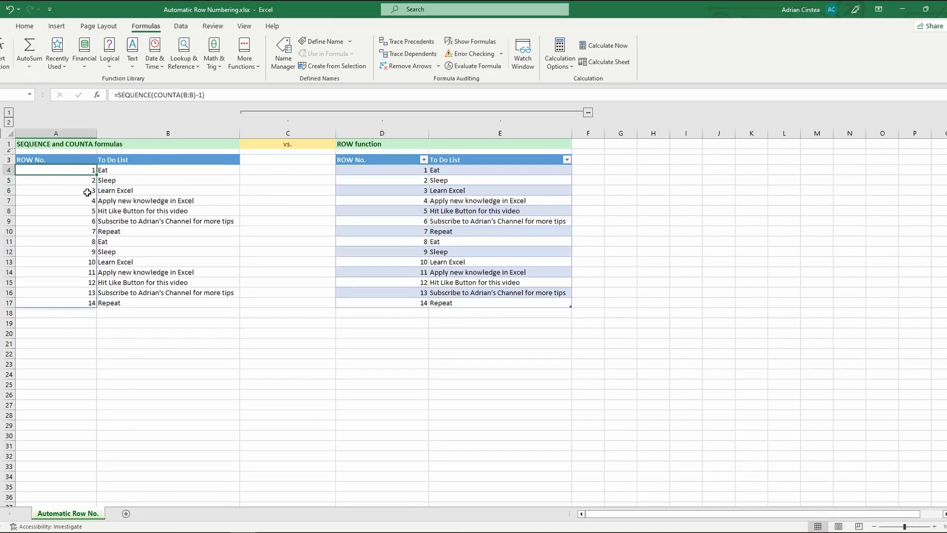